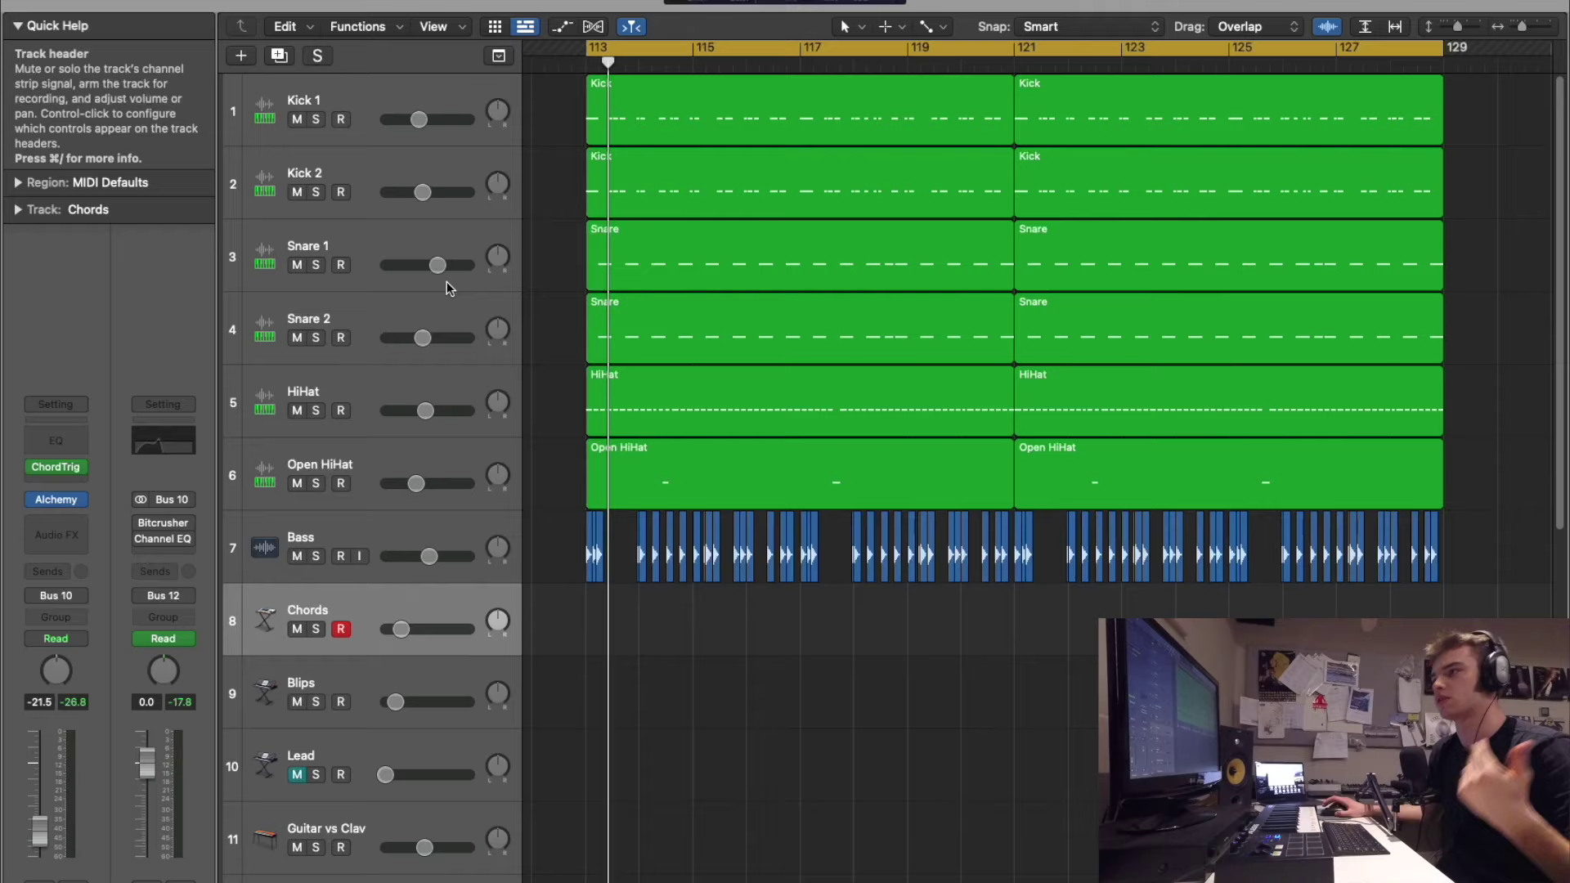
Step: Solo tracks 1–6, Kick 1 through Open HiHat, with one drag down their Solo buttons
left_click_drag(316, 119, 375, 499)
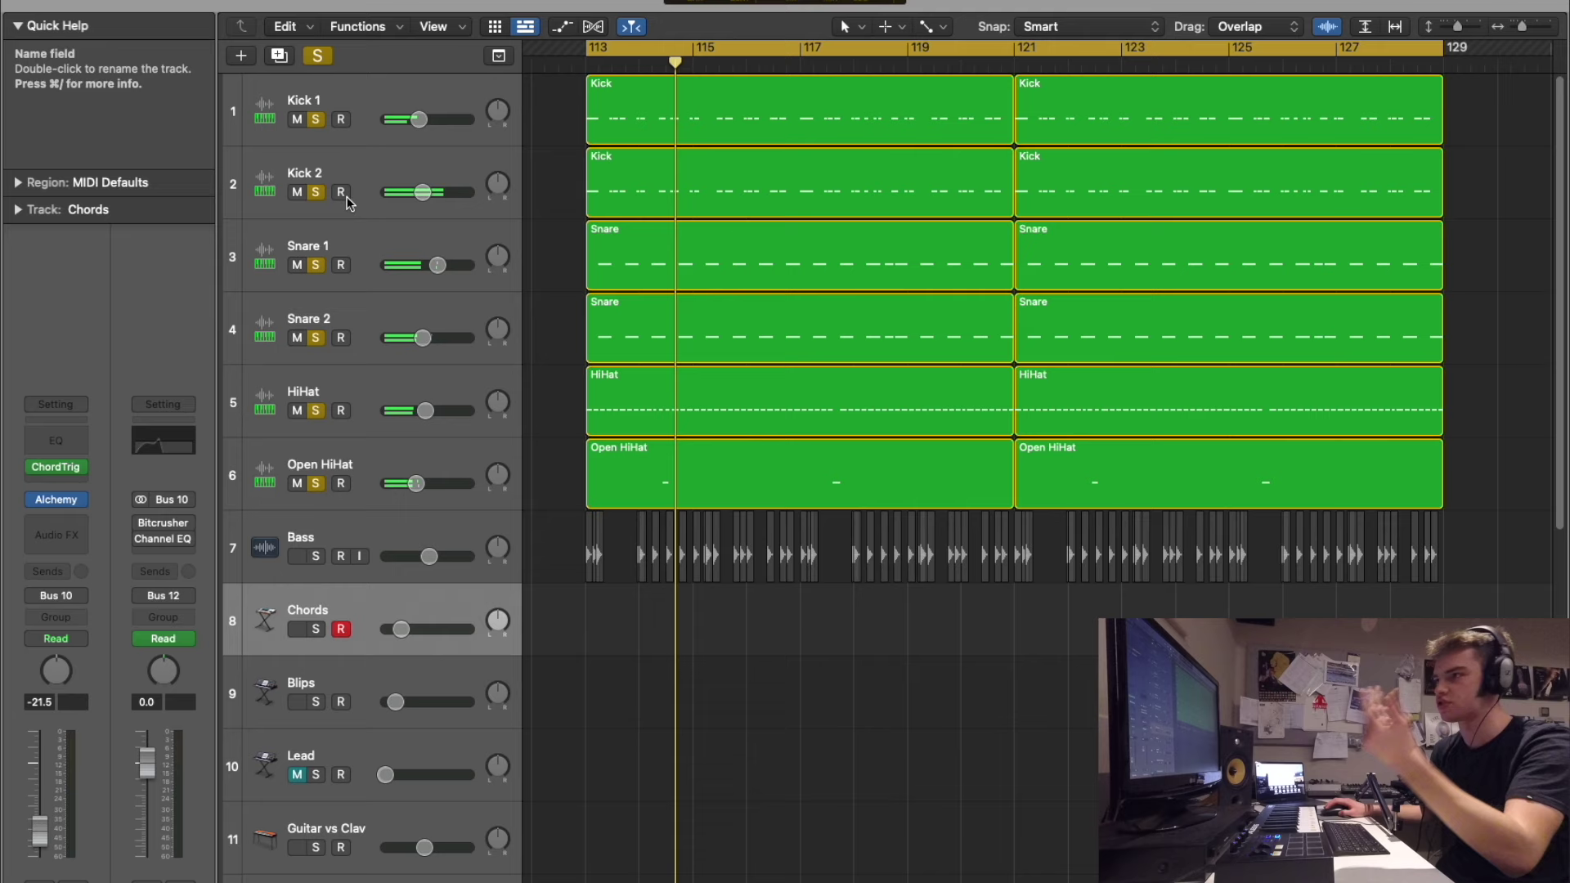
Step: Inspect the Bus 1 Noise Gate and Kick 1's Sample Delay plug-ins, then close them
left_click(270, 261)
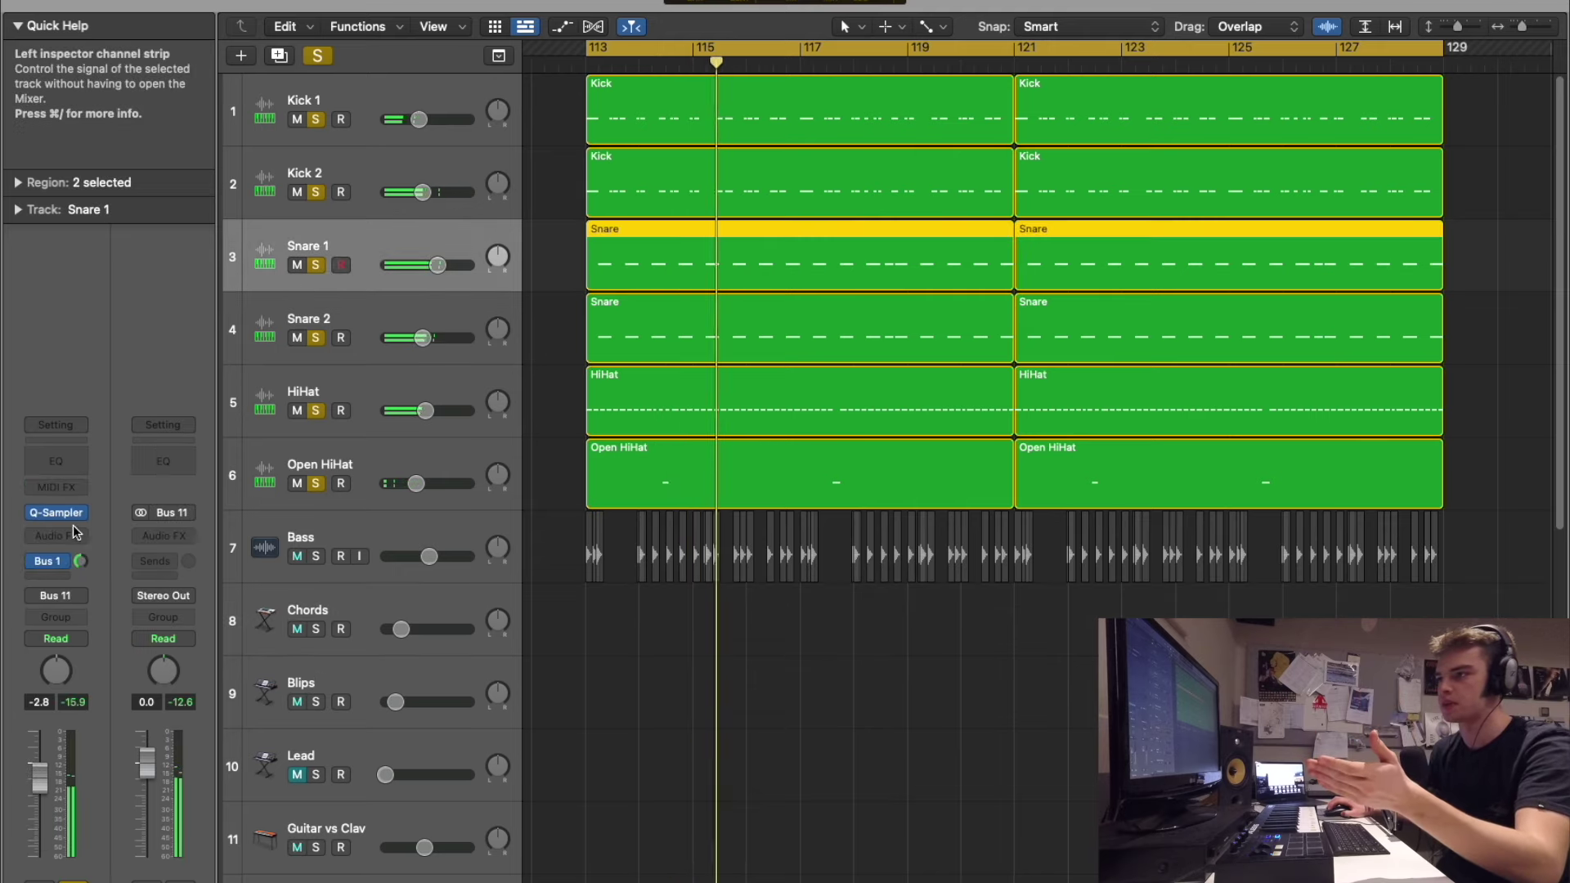
left_click(80, 561)
left_click(162, 528)
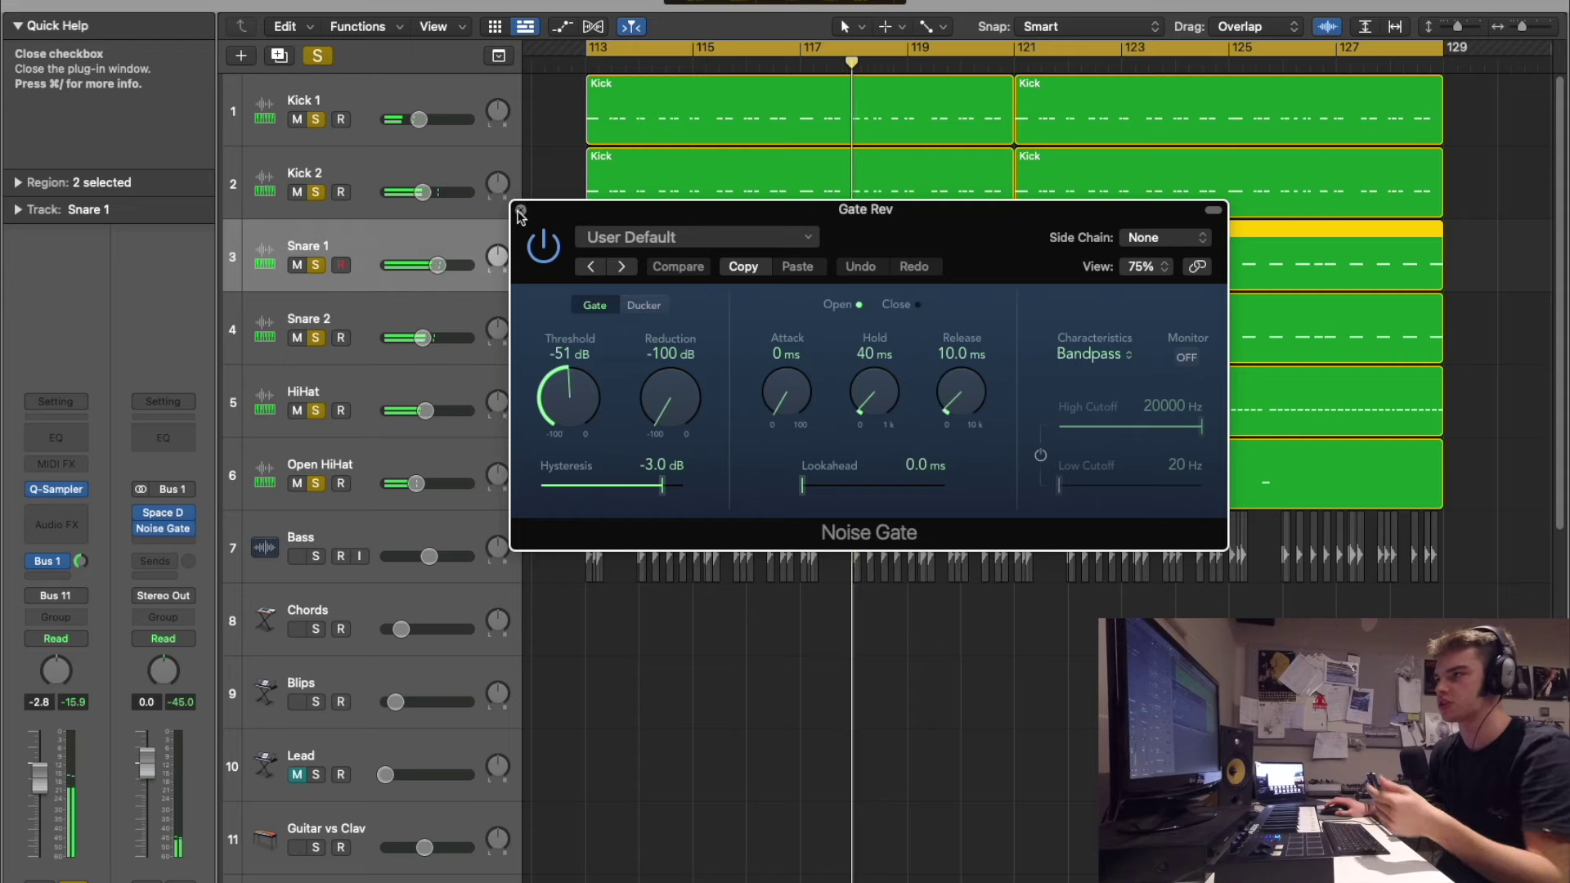
left_click(544, 242)
left_click(360, 135)
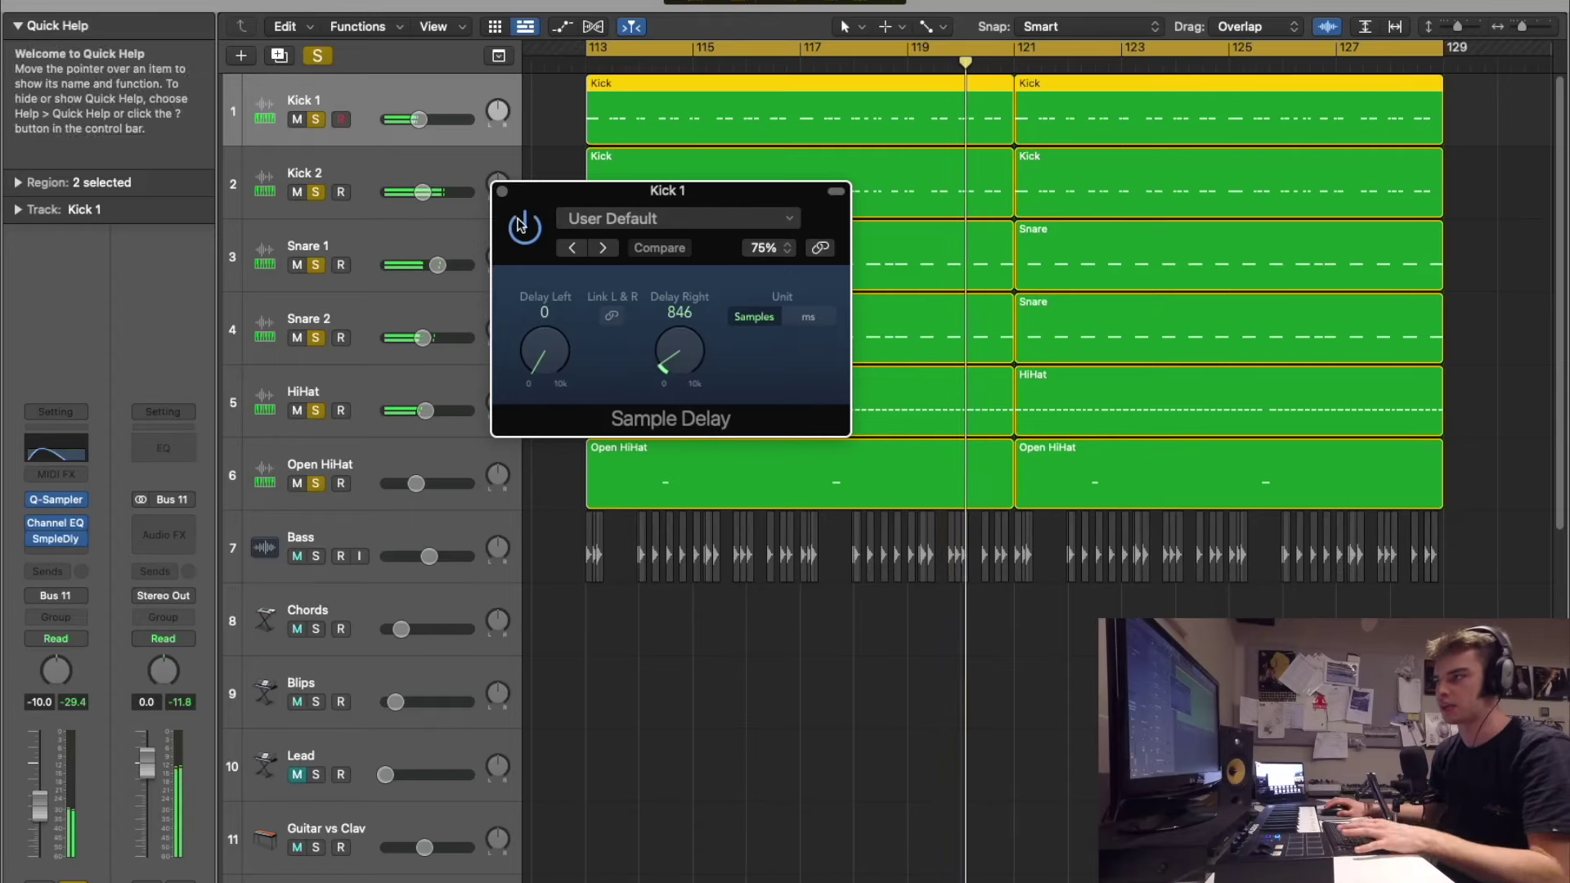
left_click(502, 191)
Step: Clear all solos, play the full arrangement from the loop start, and select the Bass track
left_click(317, 55)
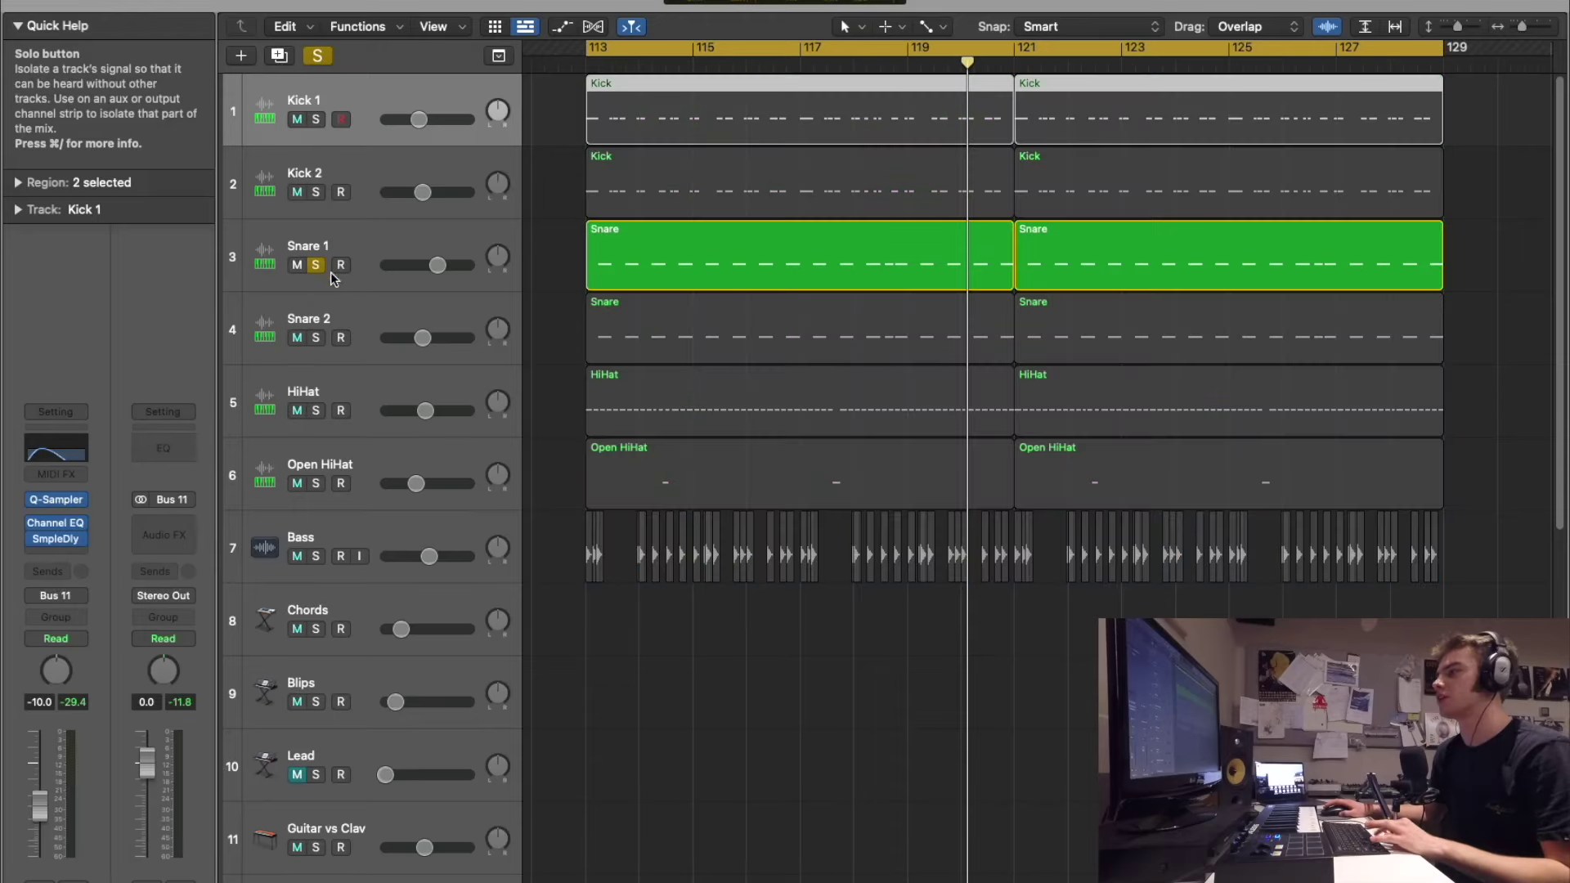
key("space")
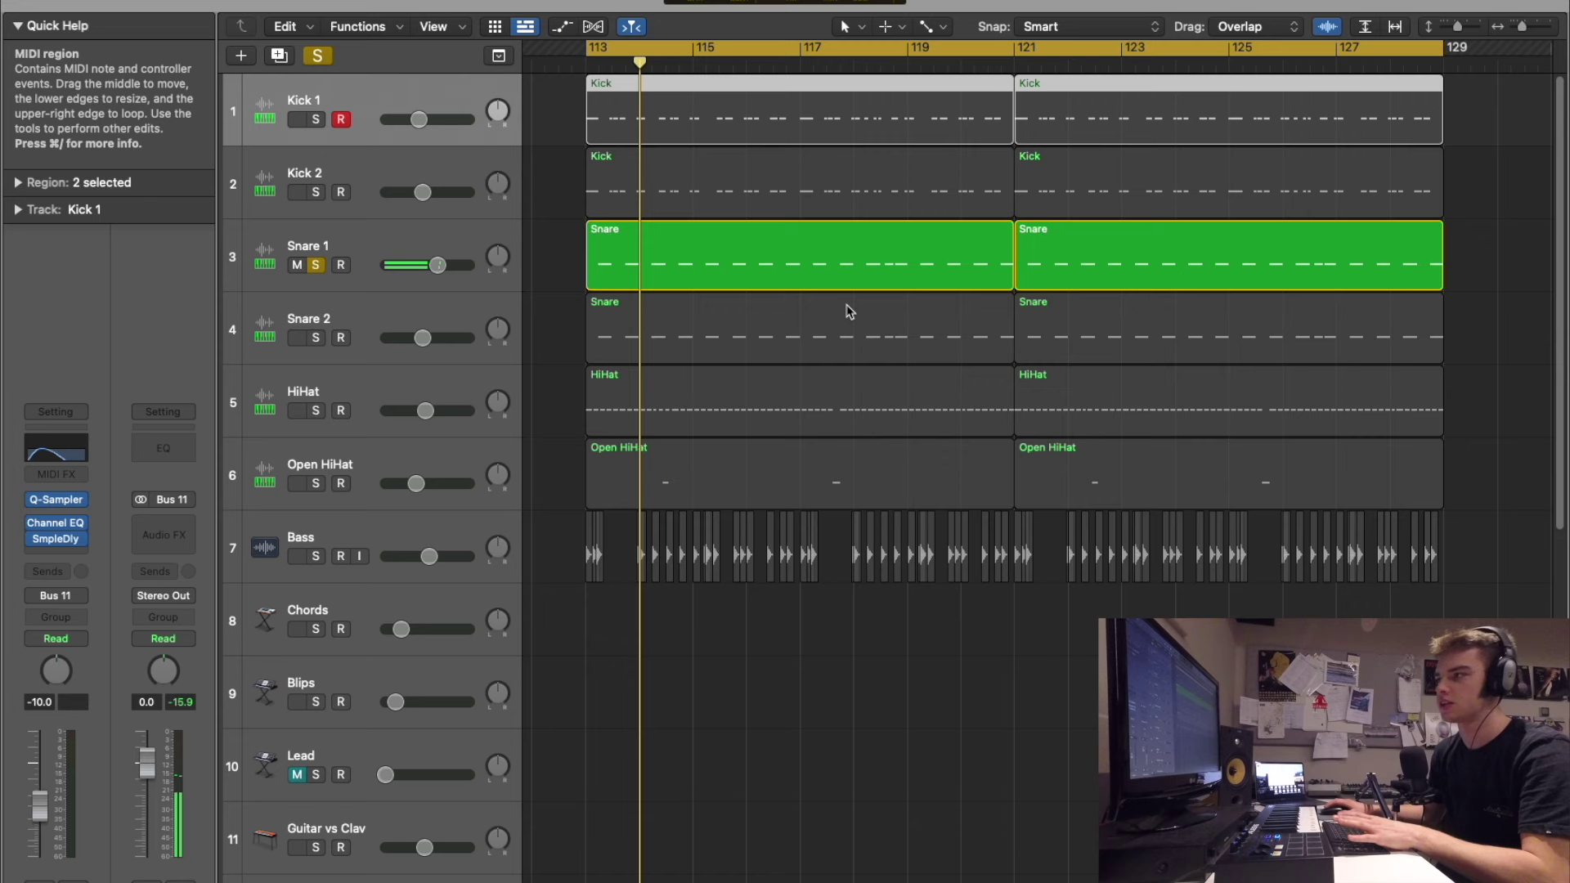
left_click(317, 55)
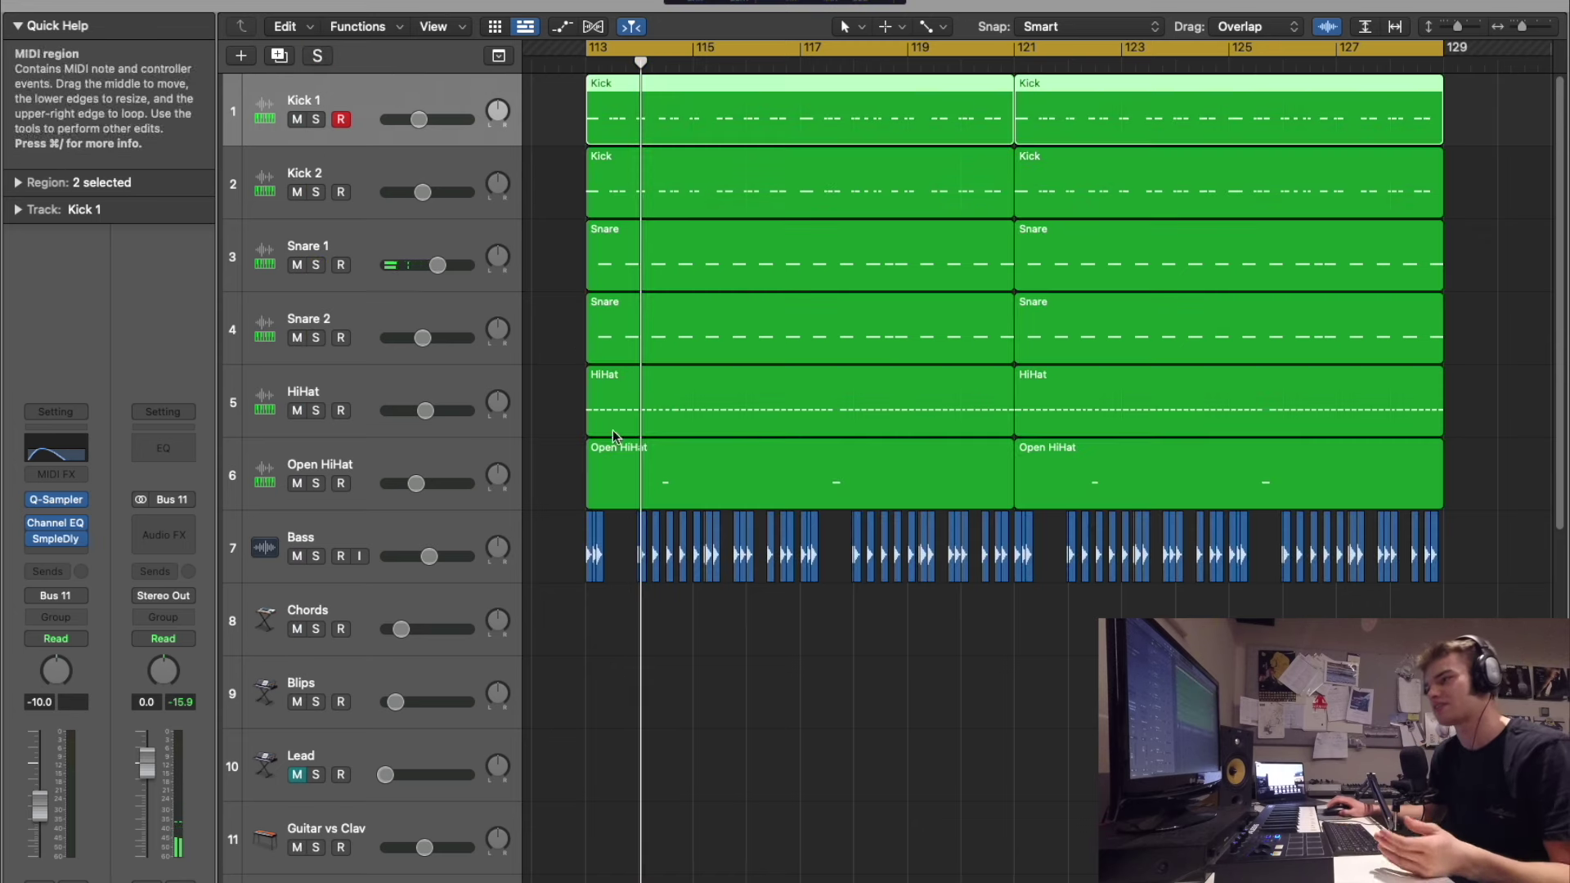
left_click(512, 546)
Step: Zoom to bars 113–114 and step through the Bass chops in the Region Inspector, comparing transpose values
key("super+Right")
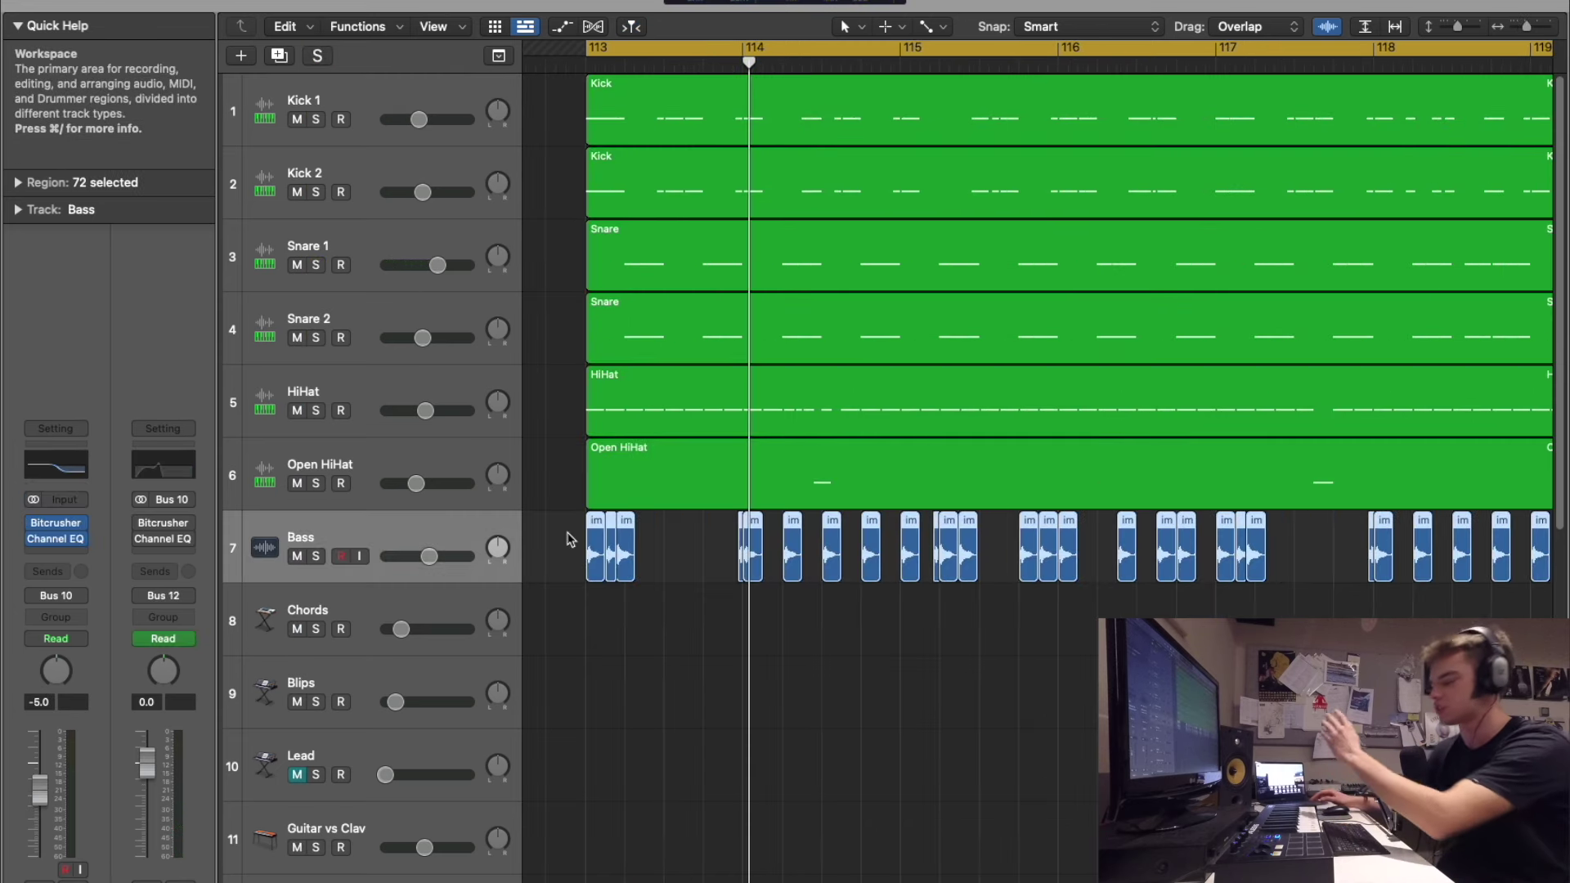
key("super+Right")
key("super+Right")
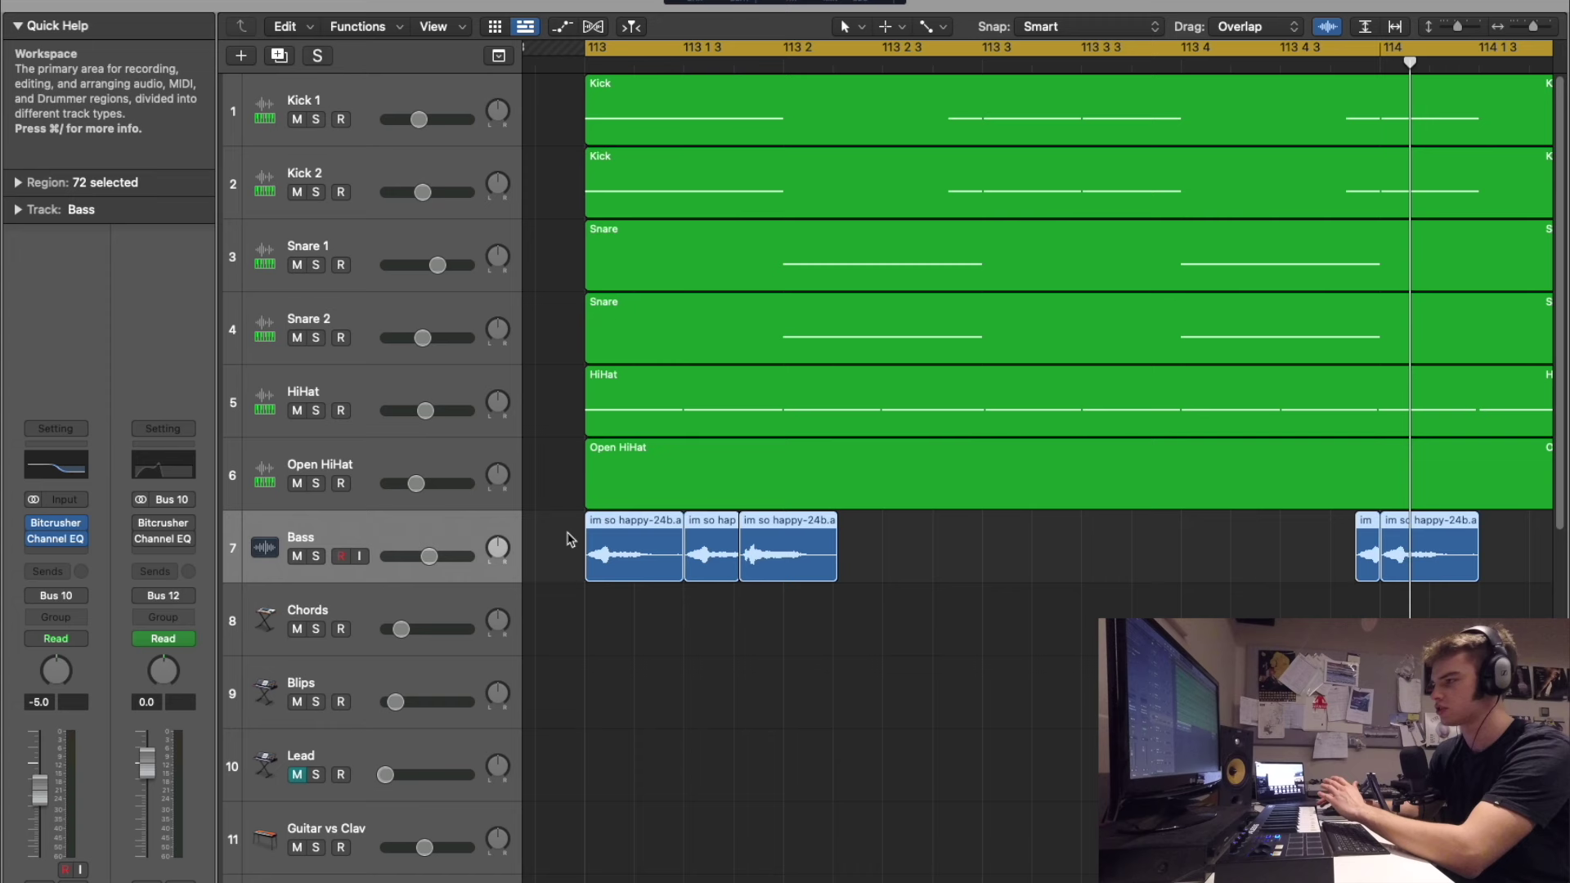
left_click(666, 595)
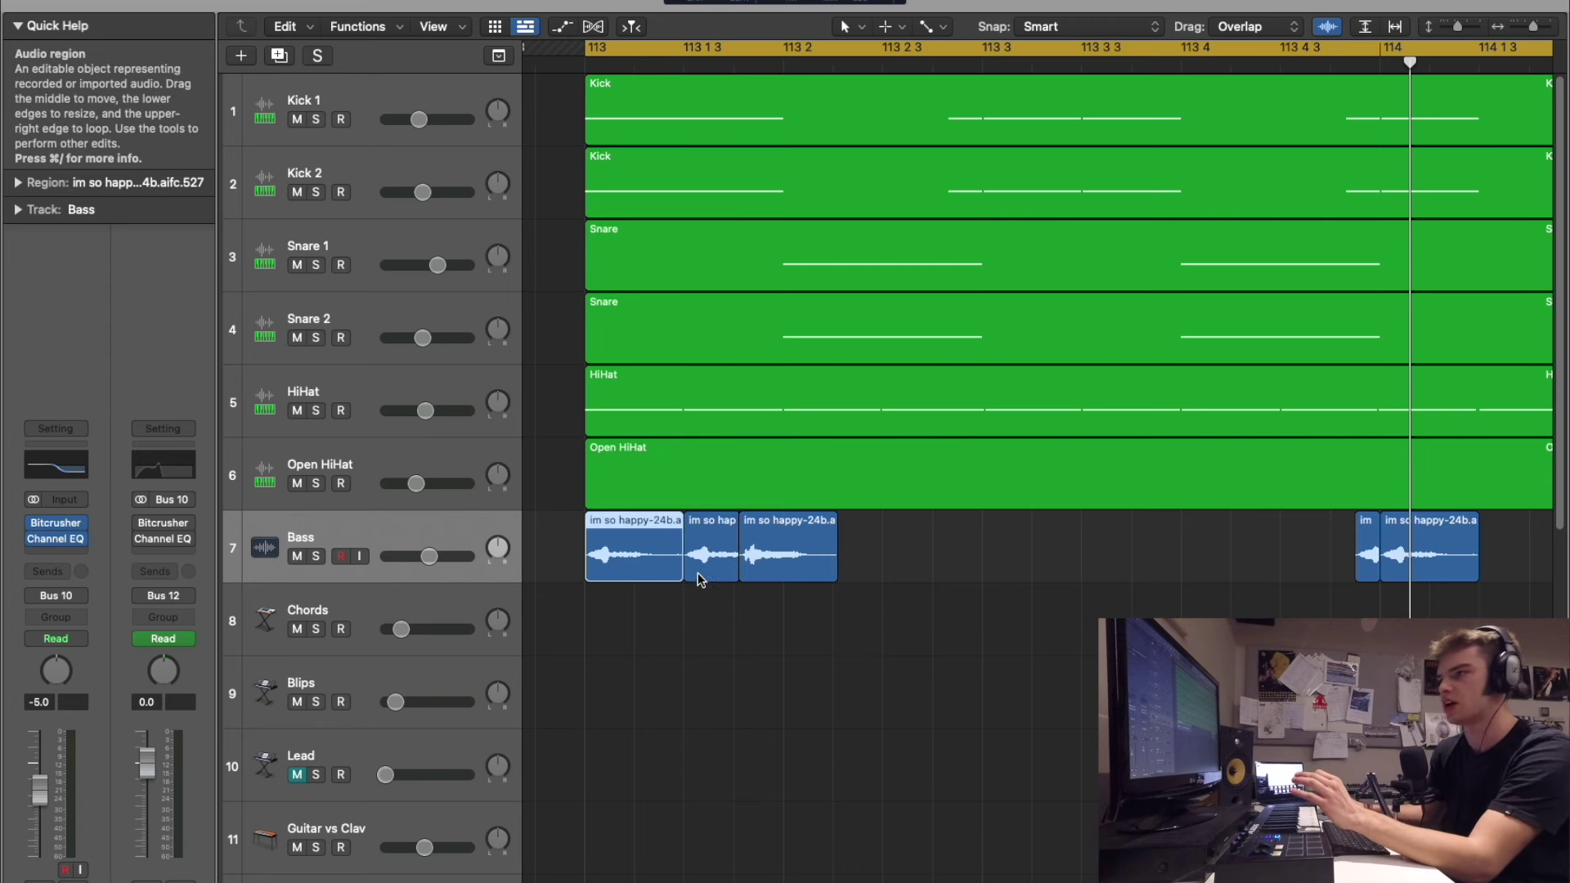
left_click(17, 182)
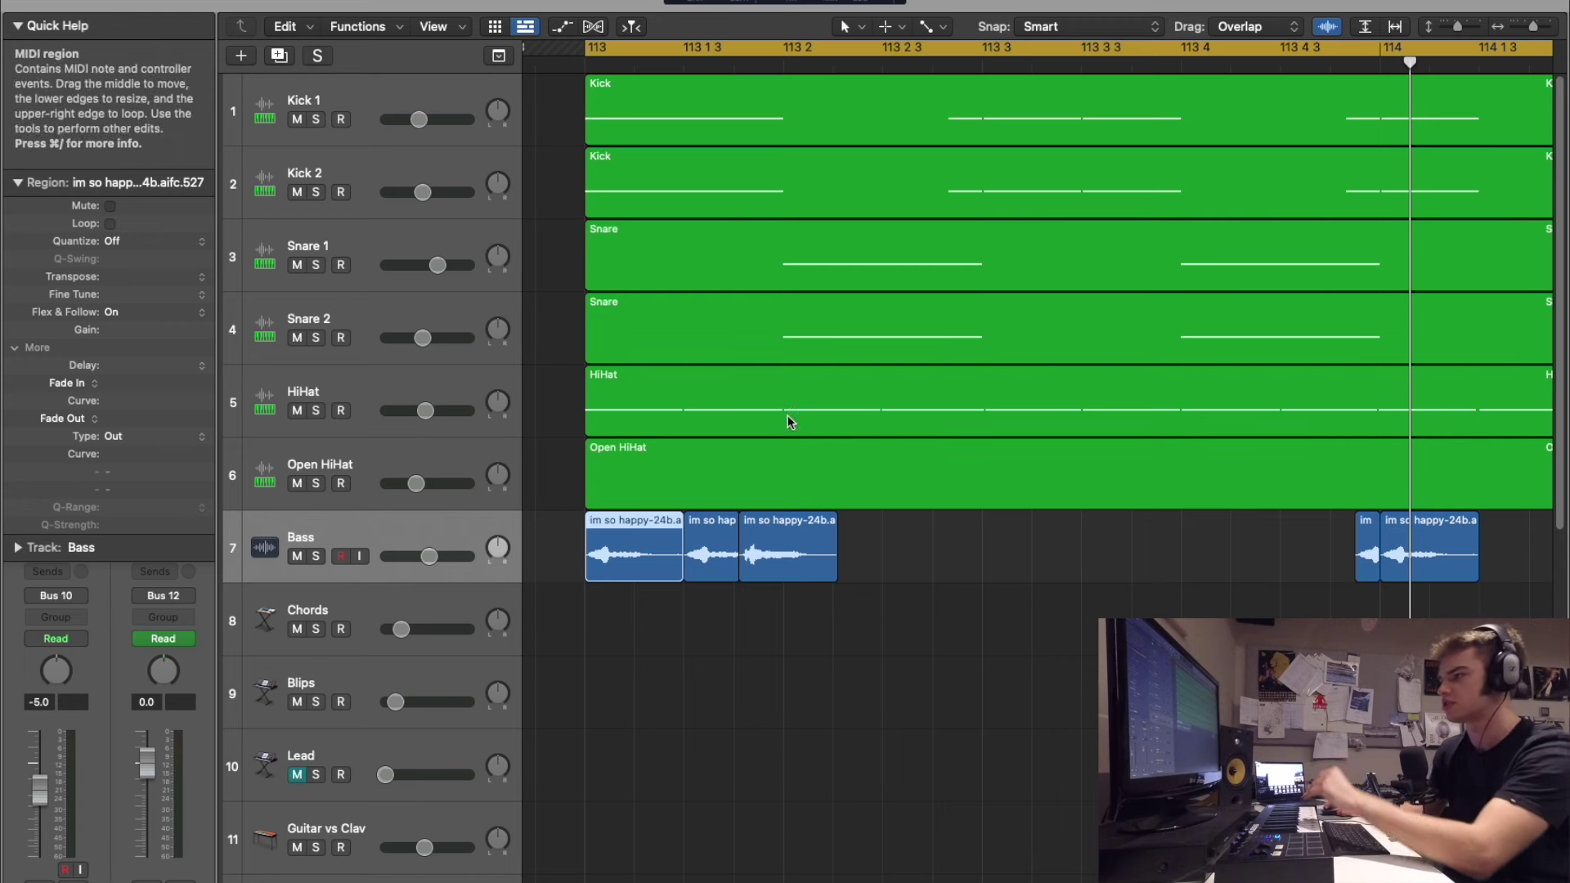
left_click(718, 575)
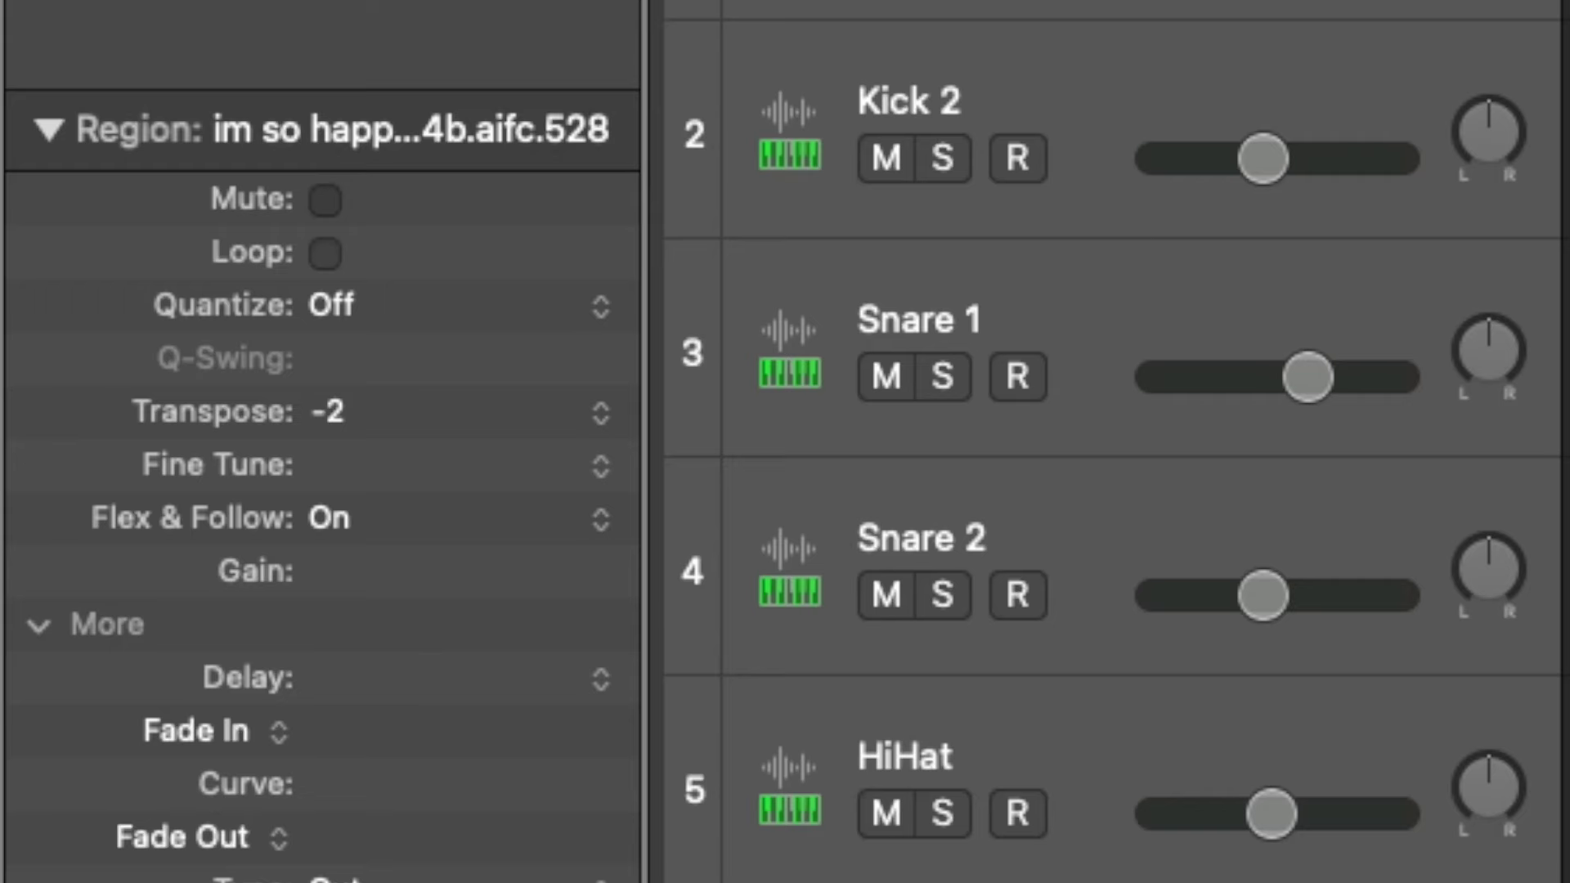
key("Right")
key("Right")
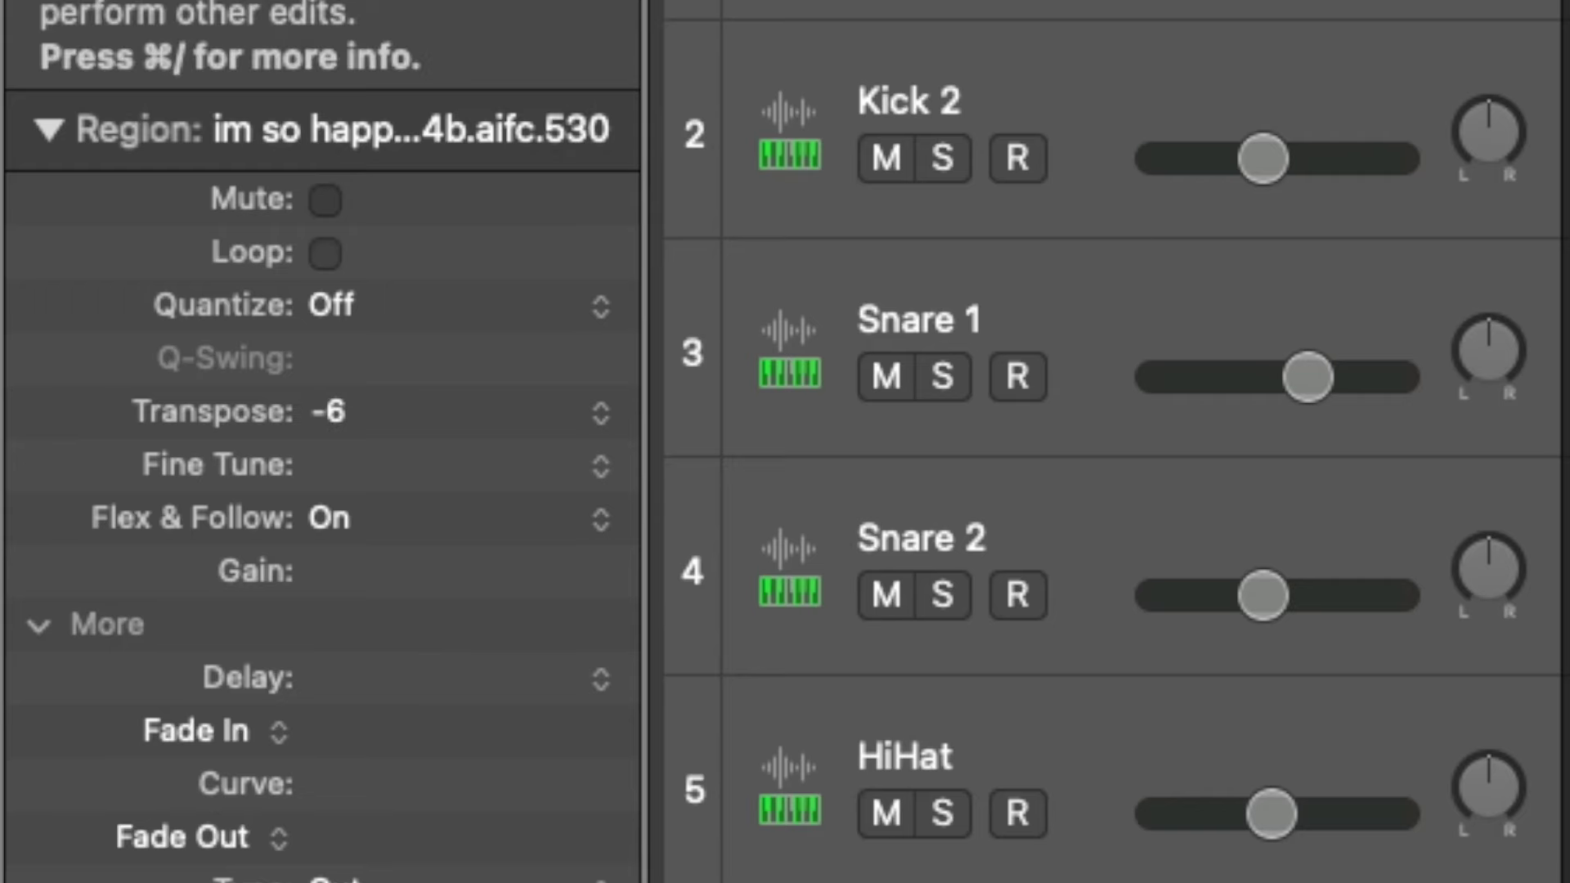
key("Right")
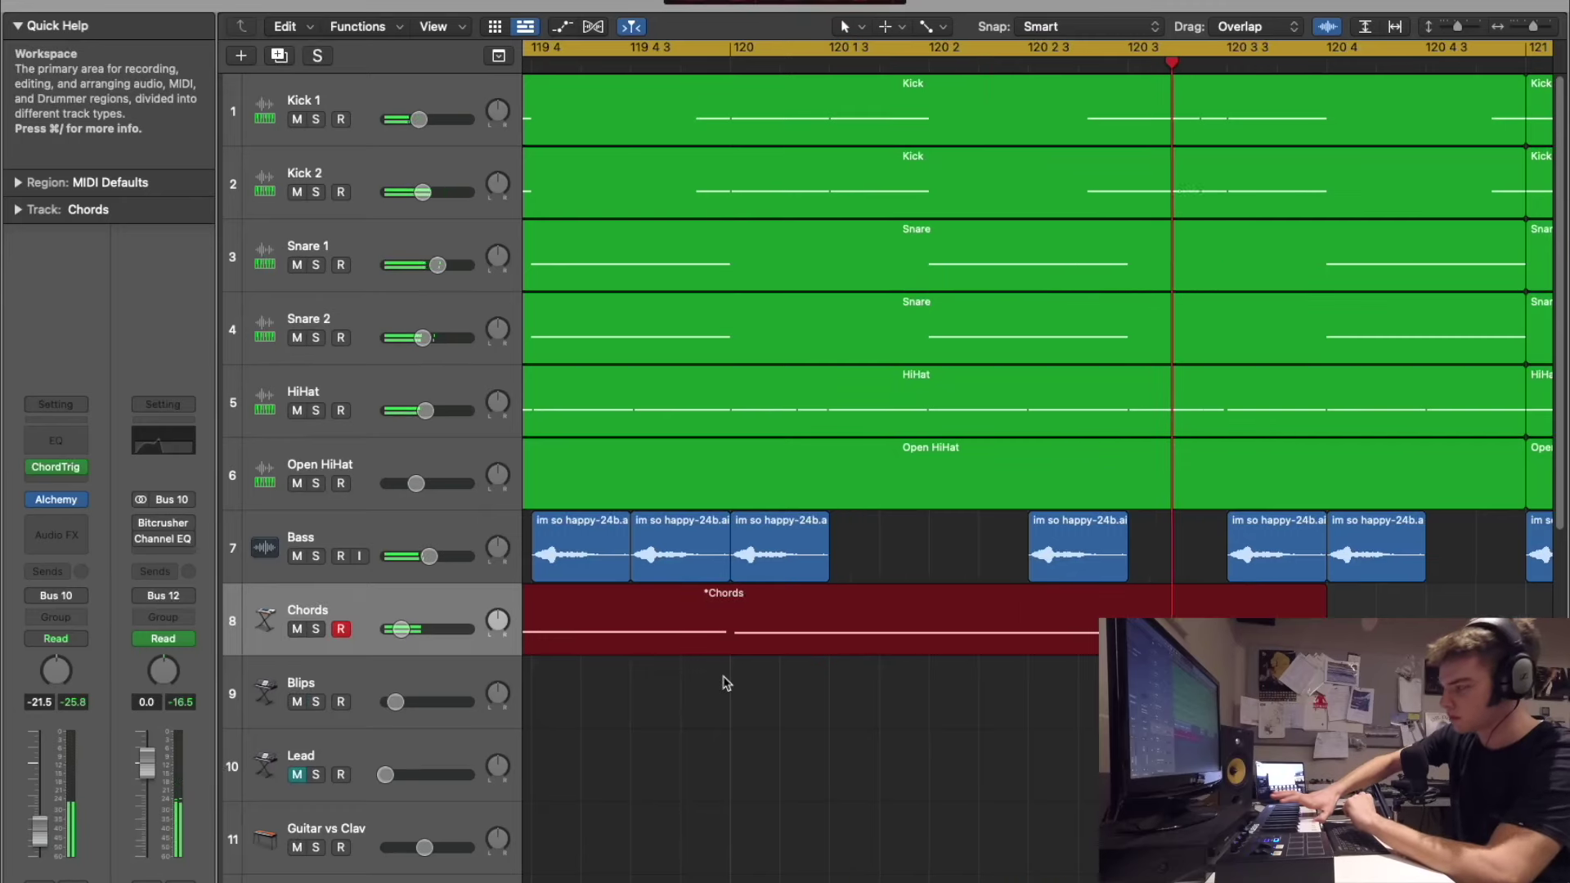
Step: Stop the chord take, trim the Chords region to end at bar 121, and select the Blips track
key("space")
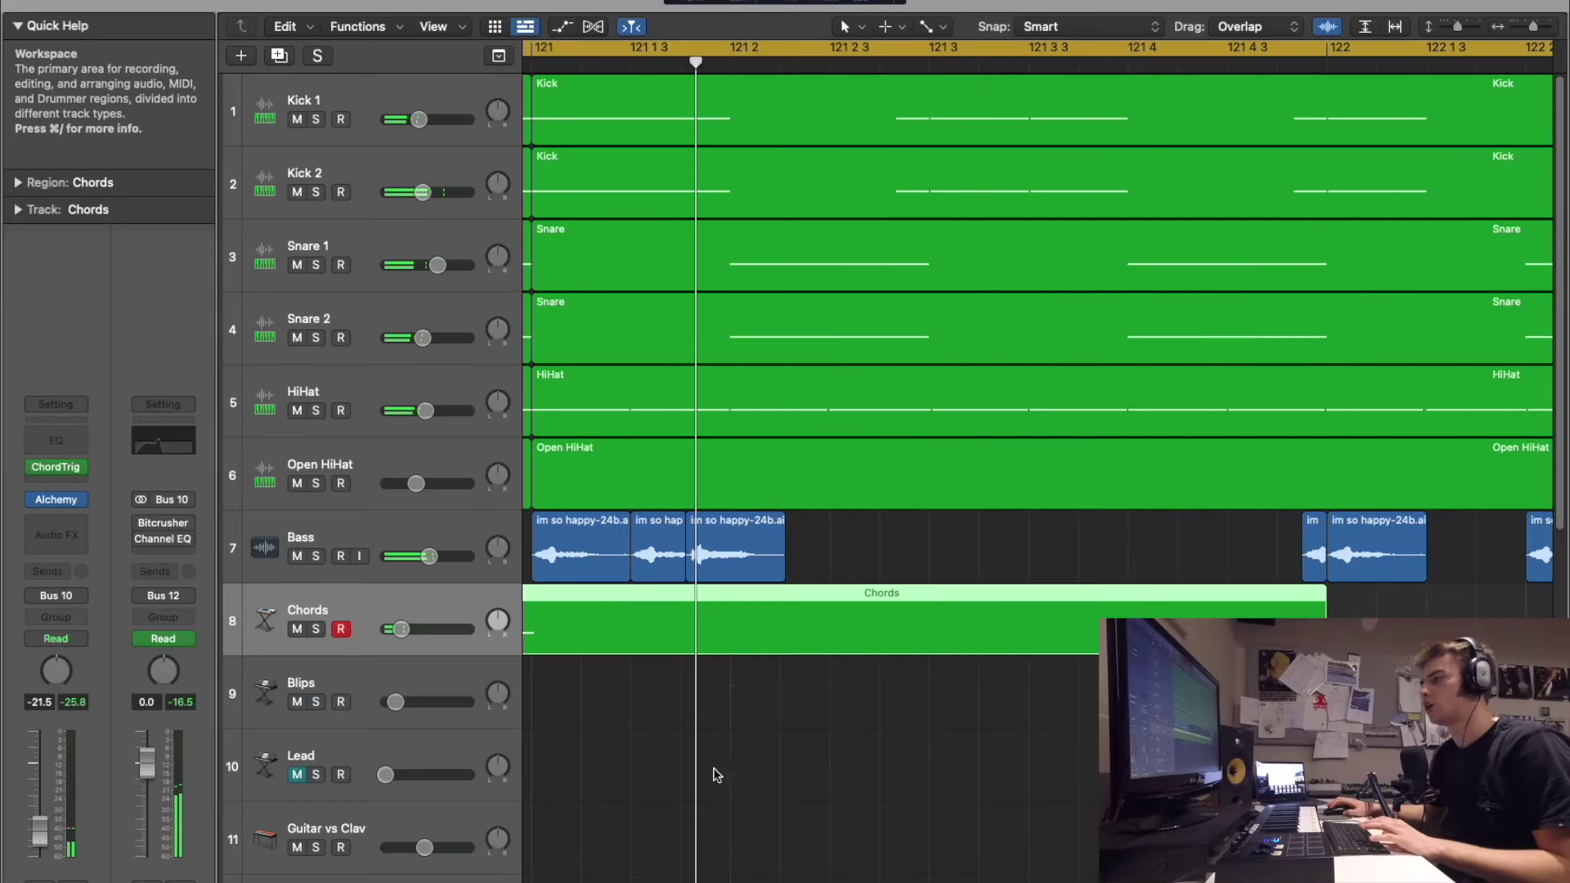
key("super+Left")
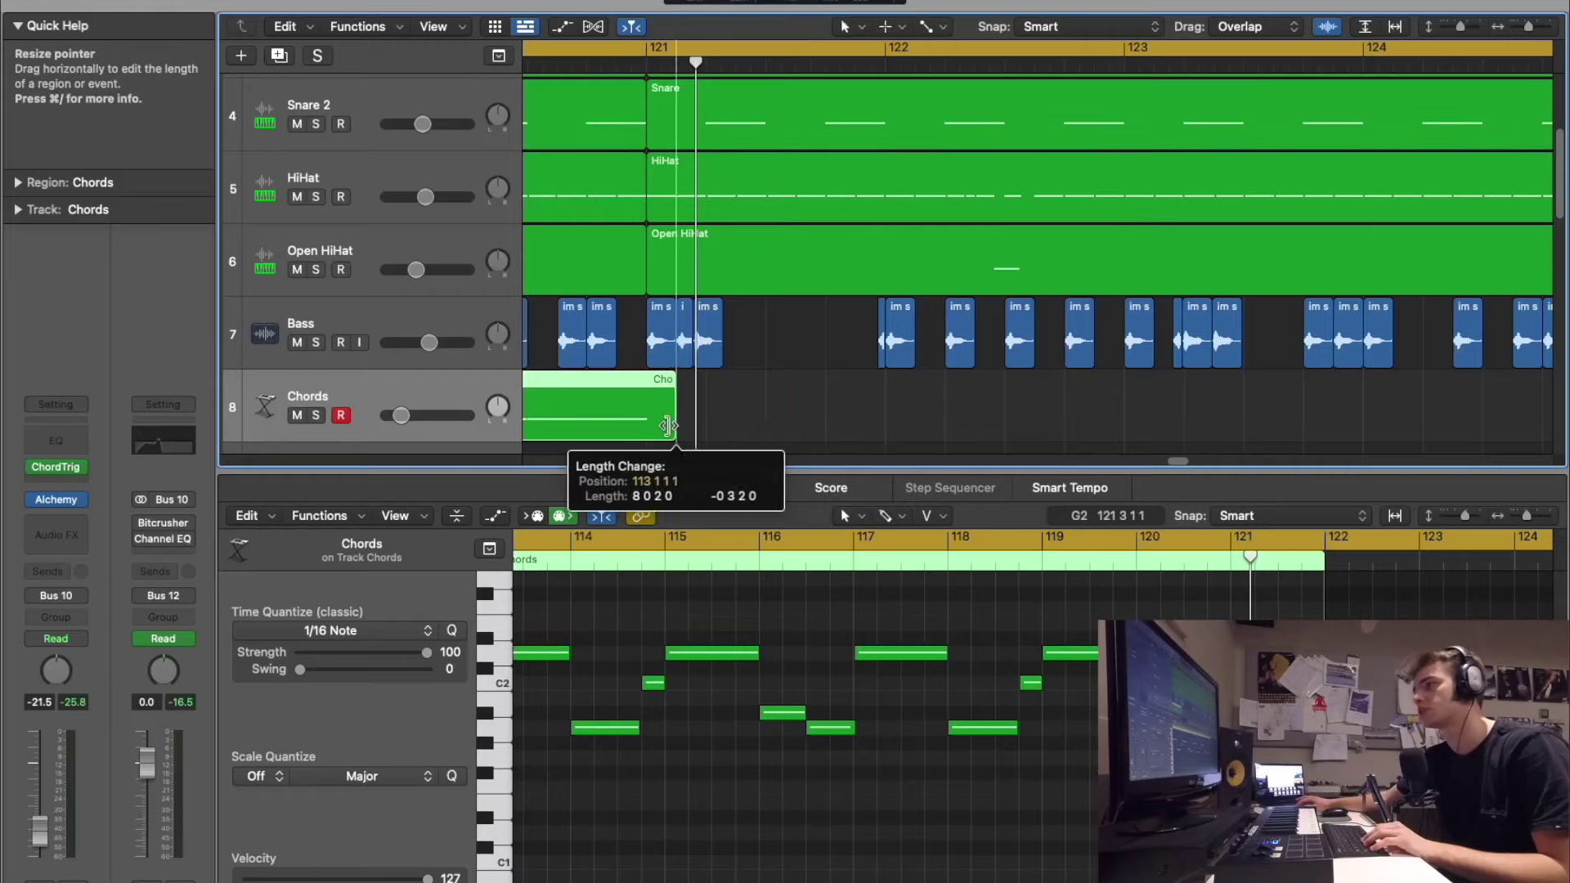
left_click_drag(676, 426, 647, 426)
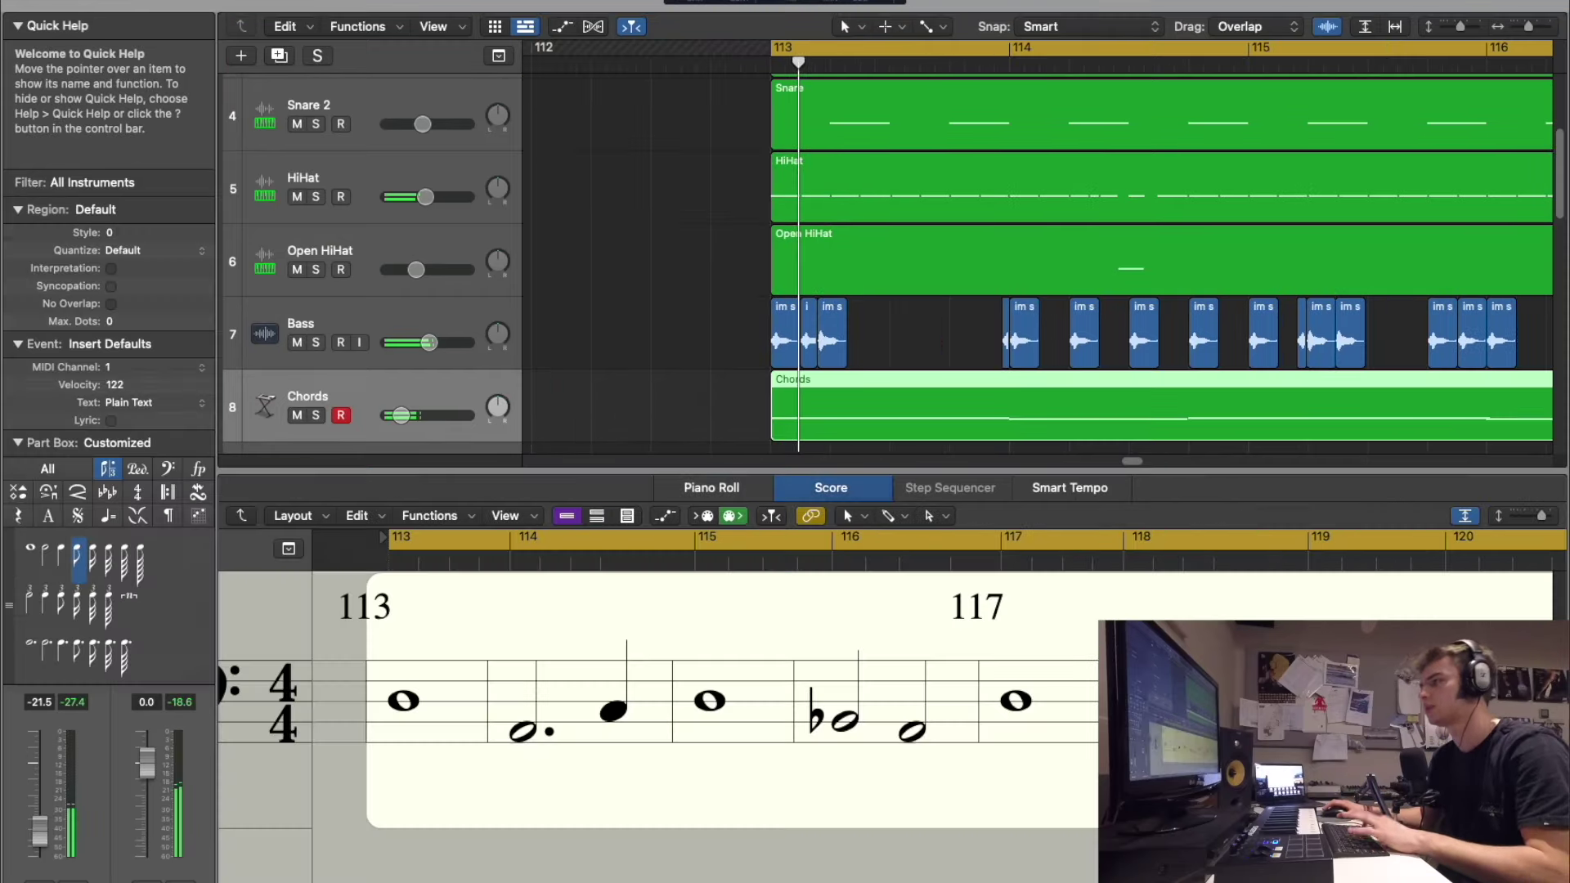
key("e")
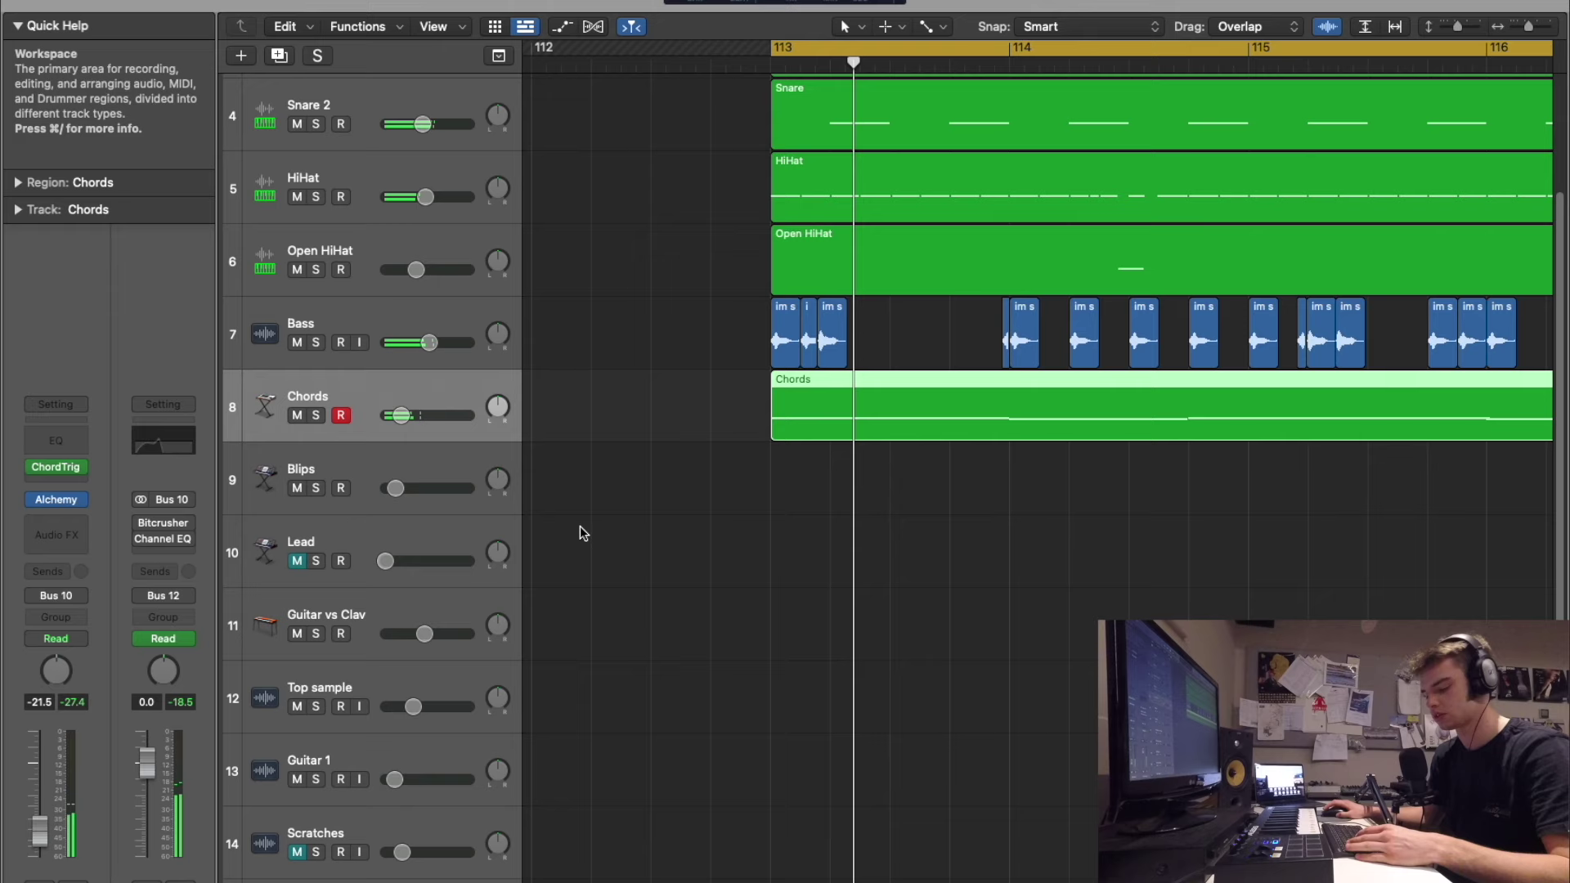
key("super+Left")
key("super+Left")
key("super+Left")
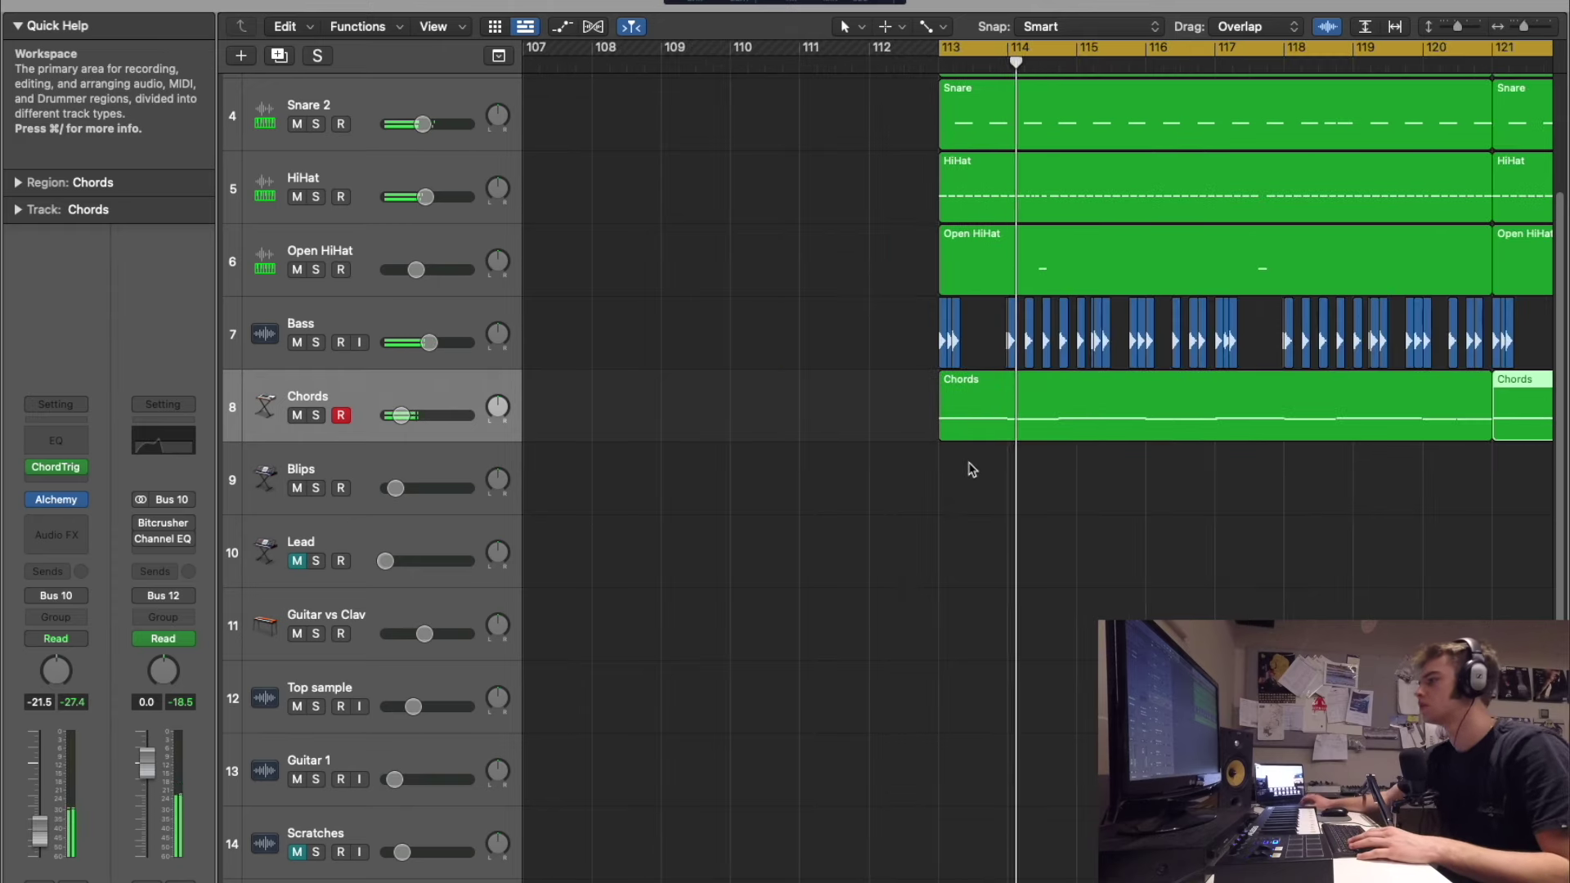
left_click(469, 470)
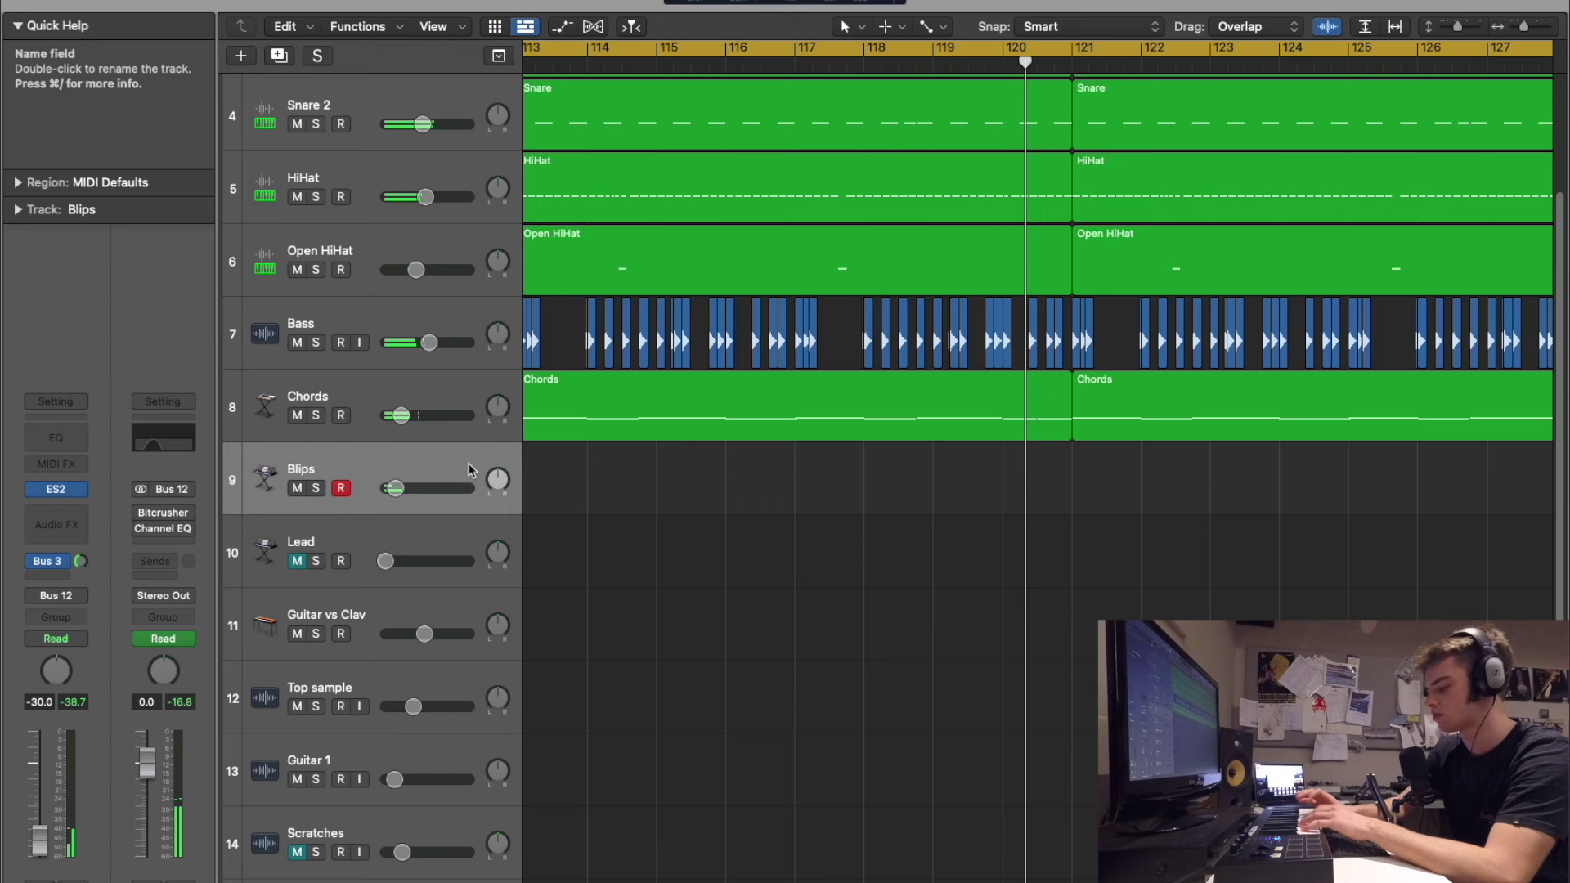
Step: Record the Blips part on its track starting from bar 113
key("r")
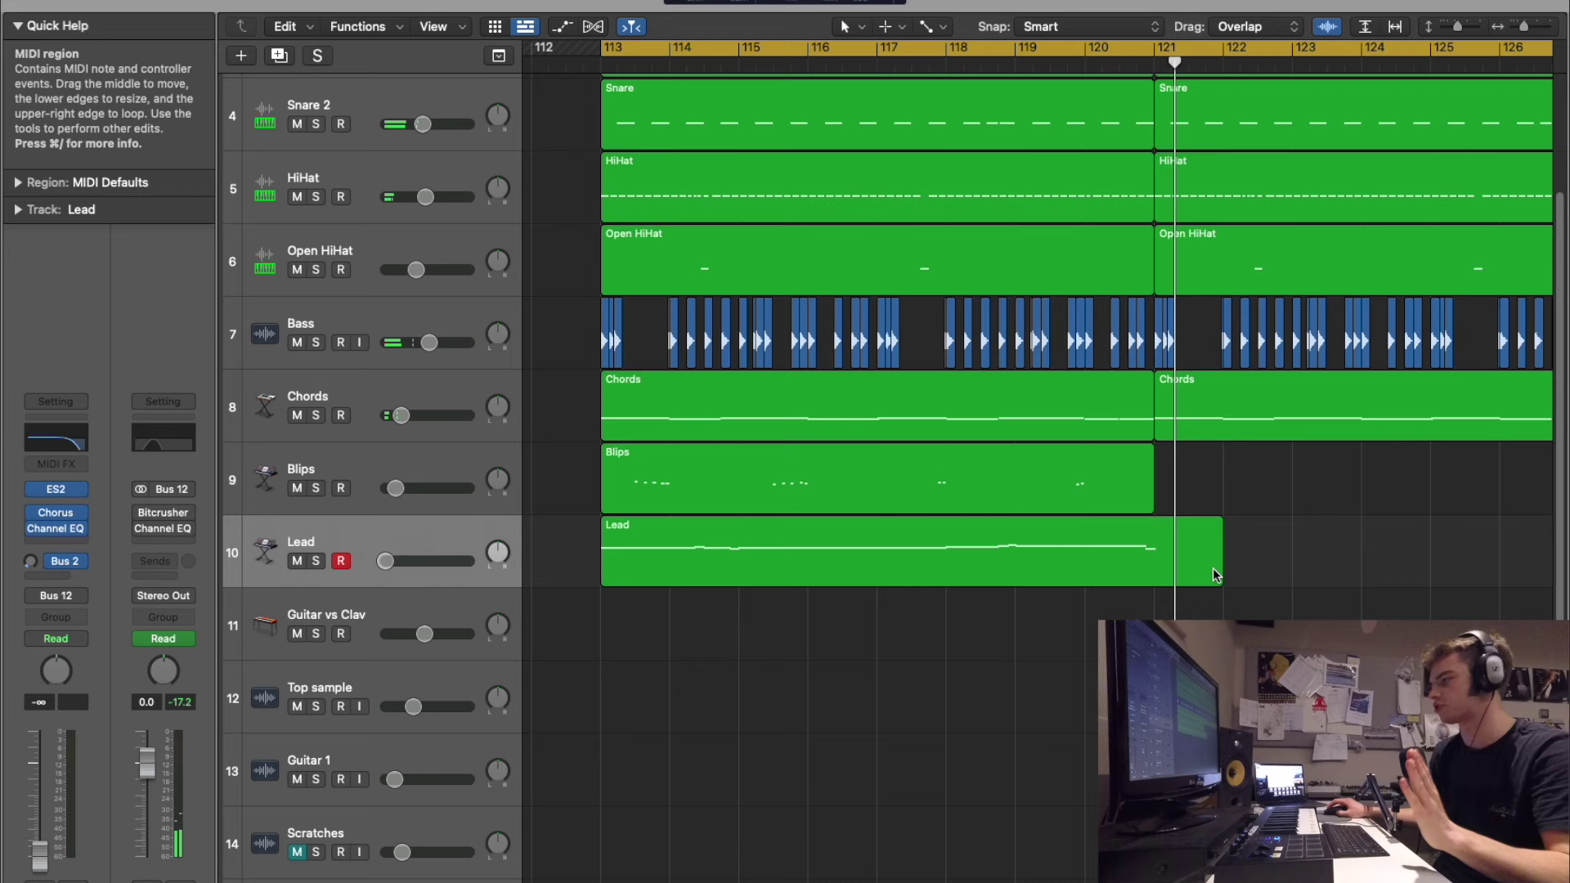
Step: Trim the Lead region to bar 121, repeat it with Cmd+R, and check its notes in the Piano Roll
left_click_drag(1214, 575, 1150, 561)
key("super+r")
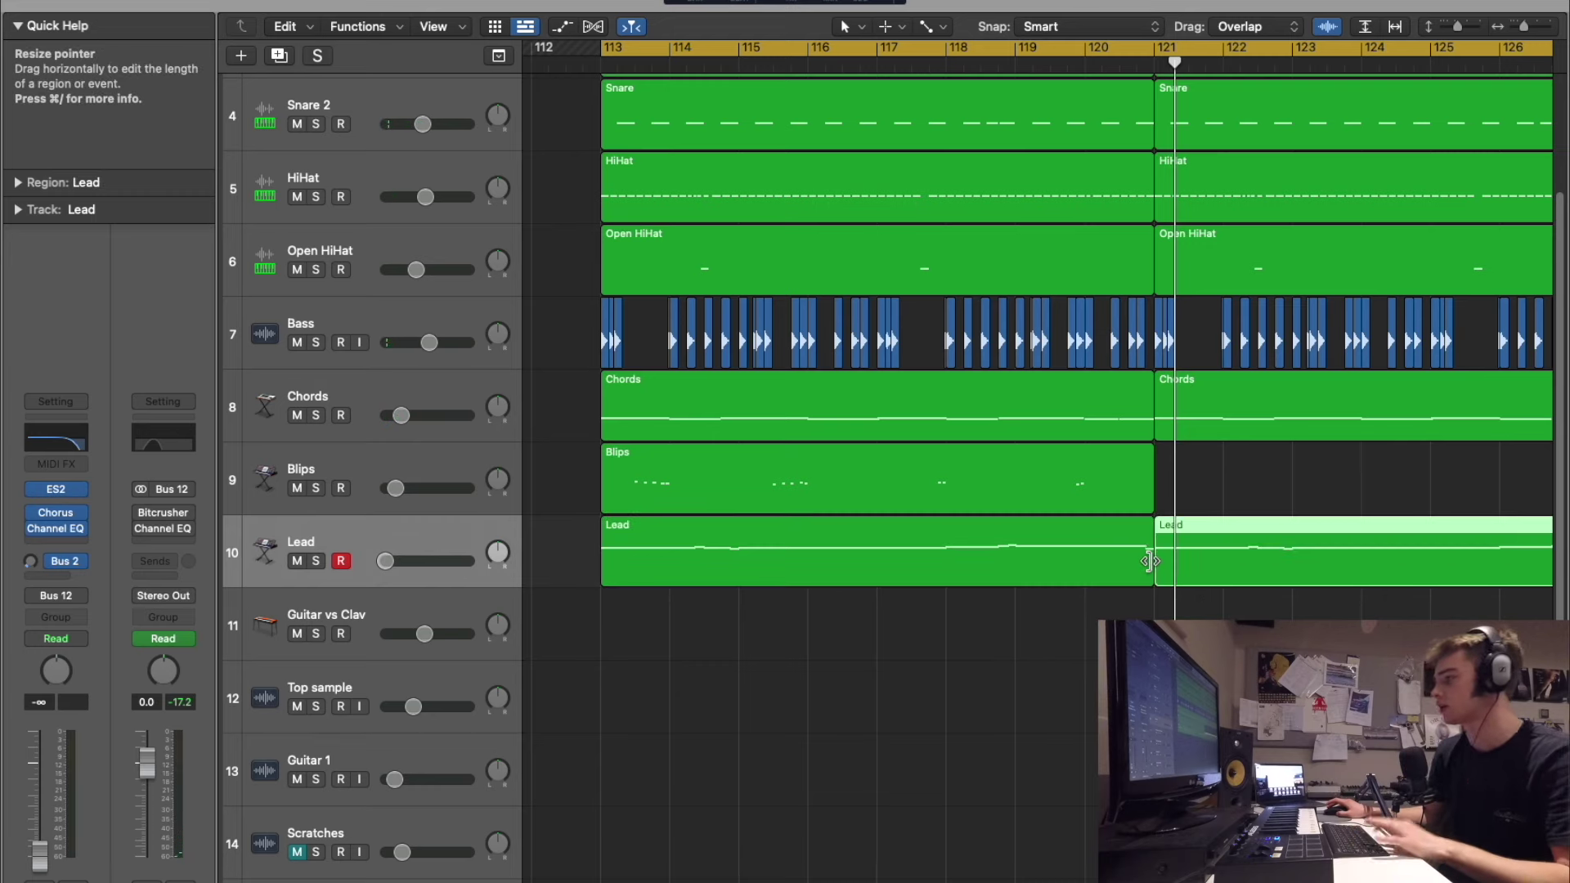
double_click(985, 554)
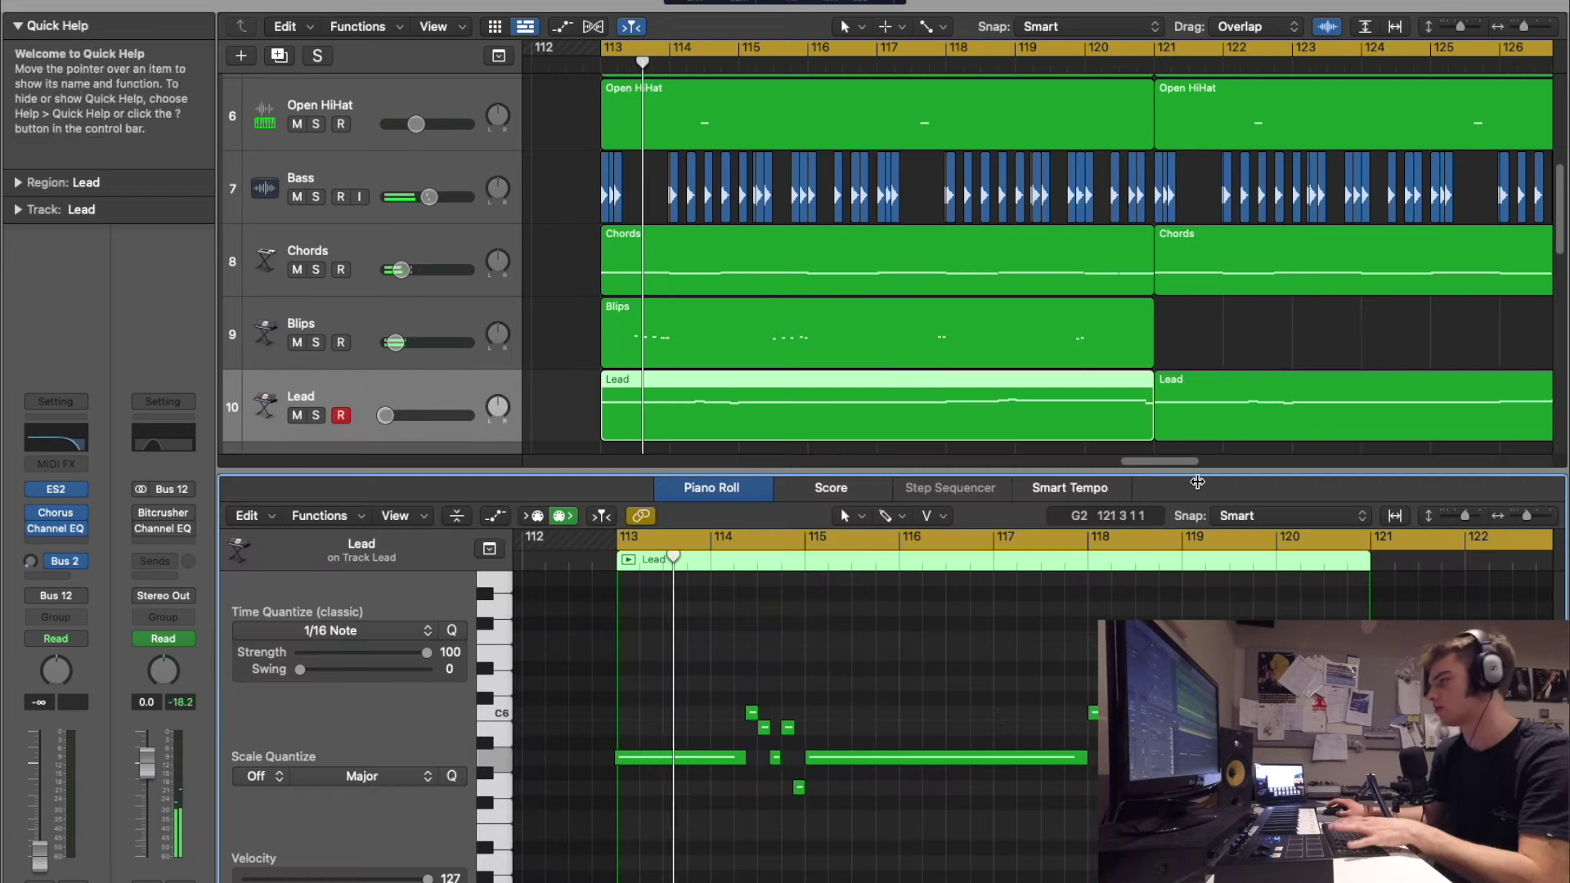
left_click(796, 410)
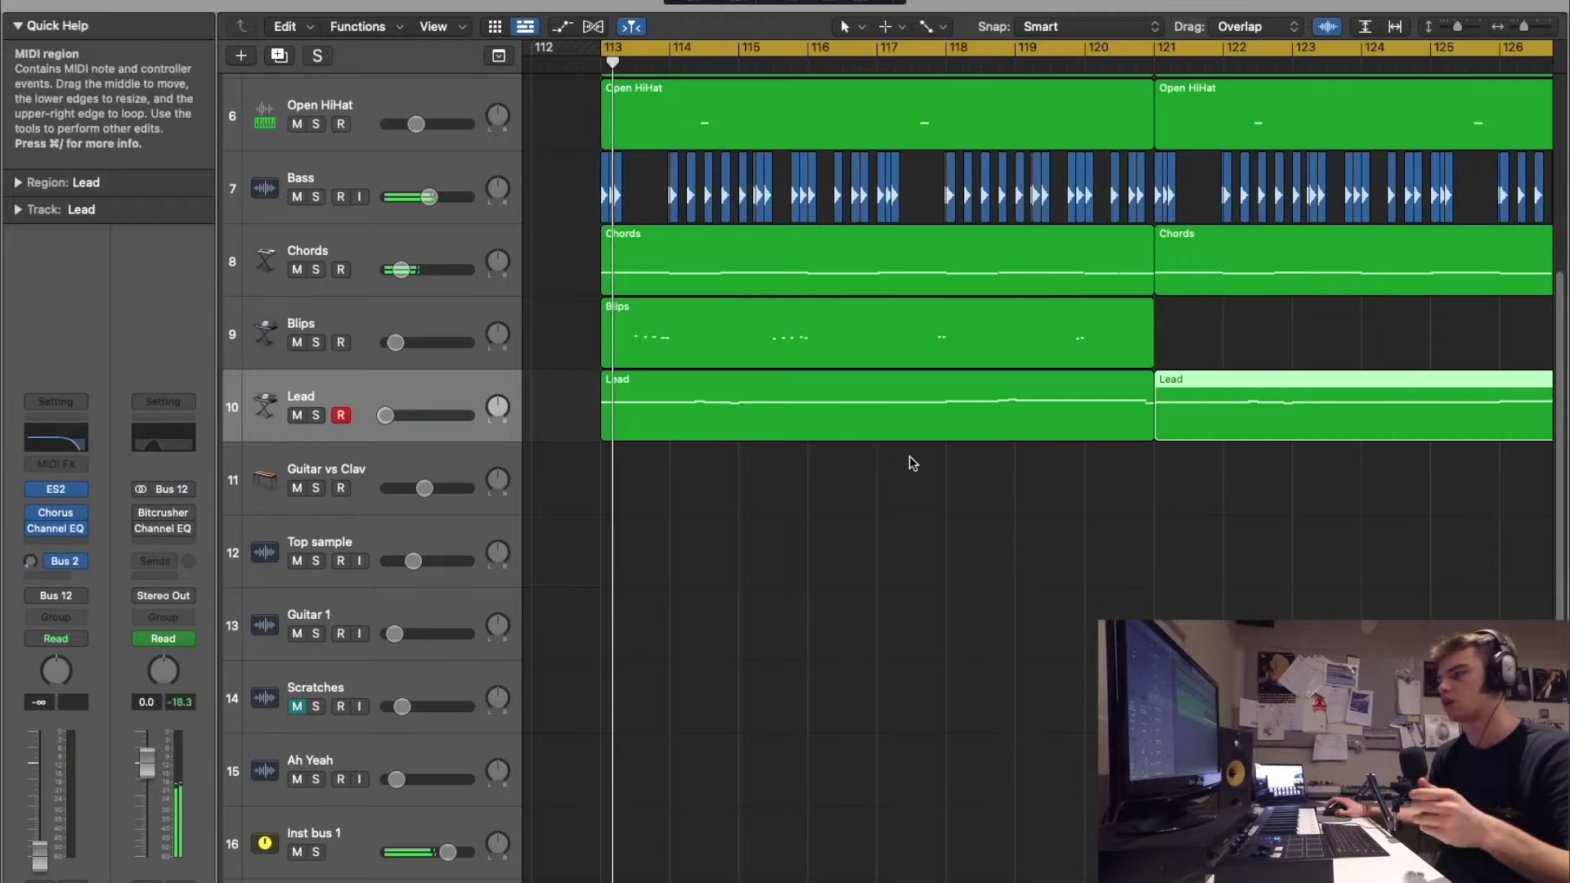
scroll(796, 619, "down", 5)
scroll(779, 540, "up", 5)
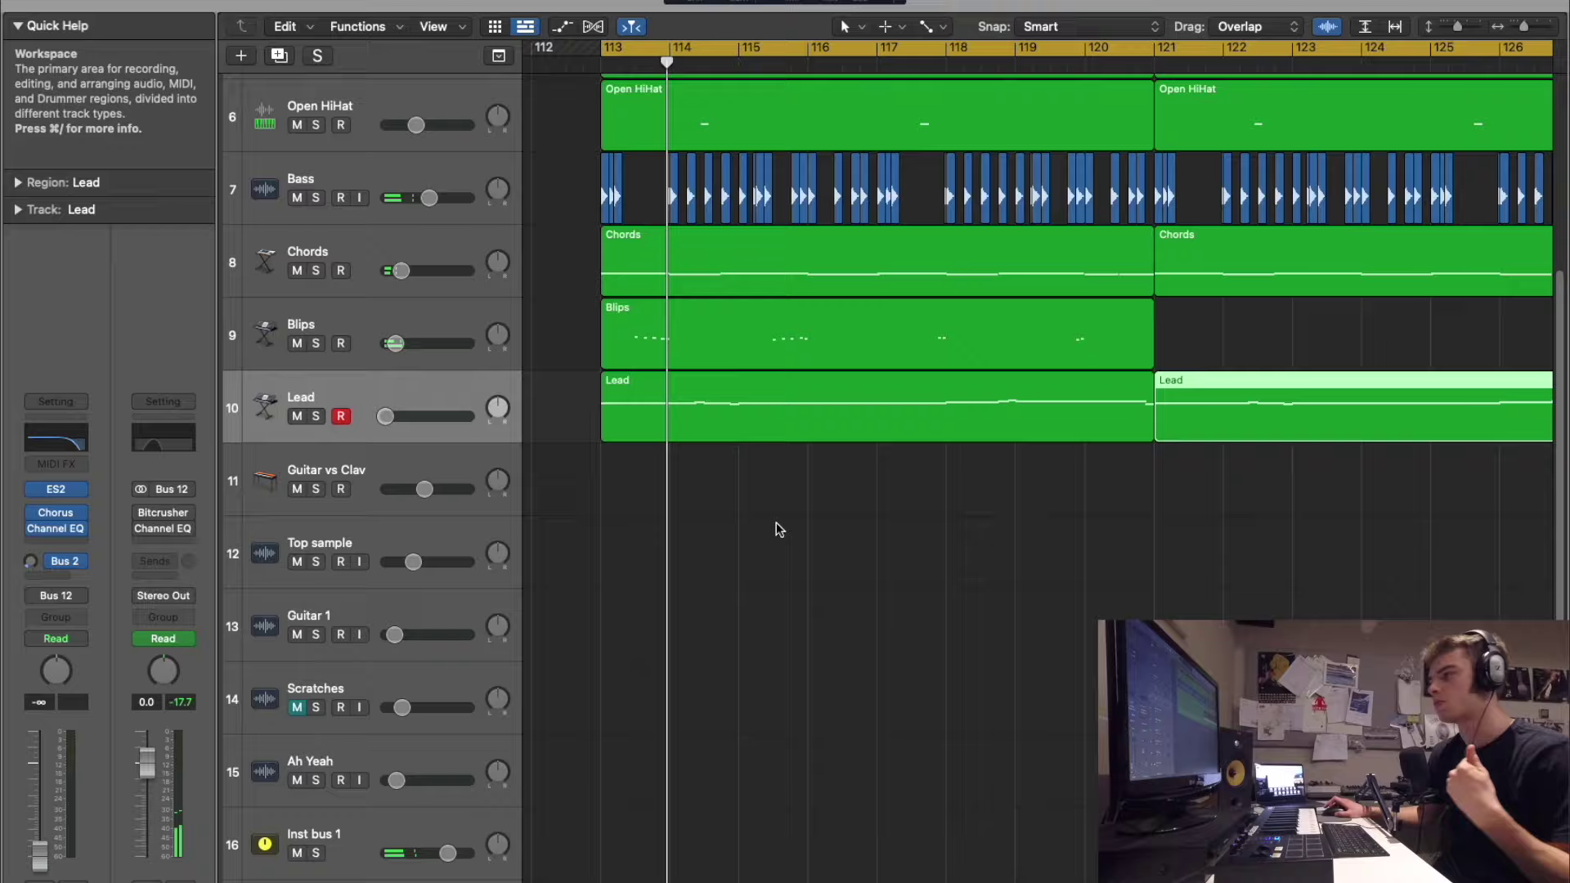
scroll(779, 536, "up", 5)
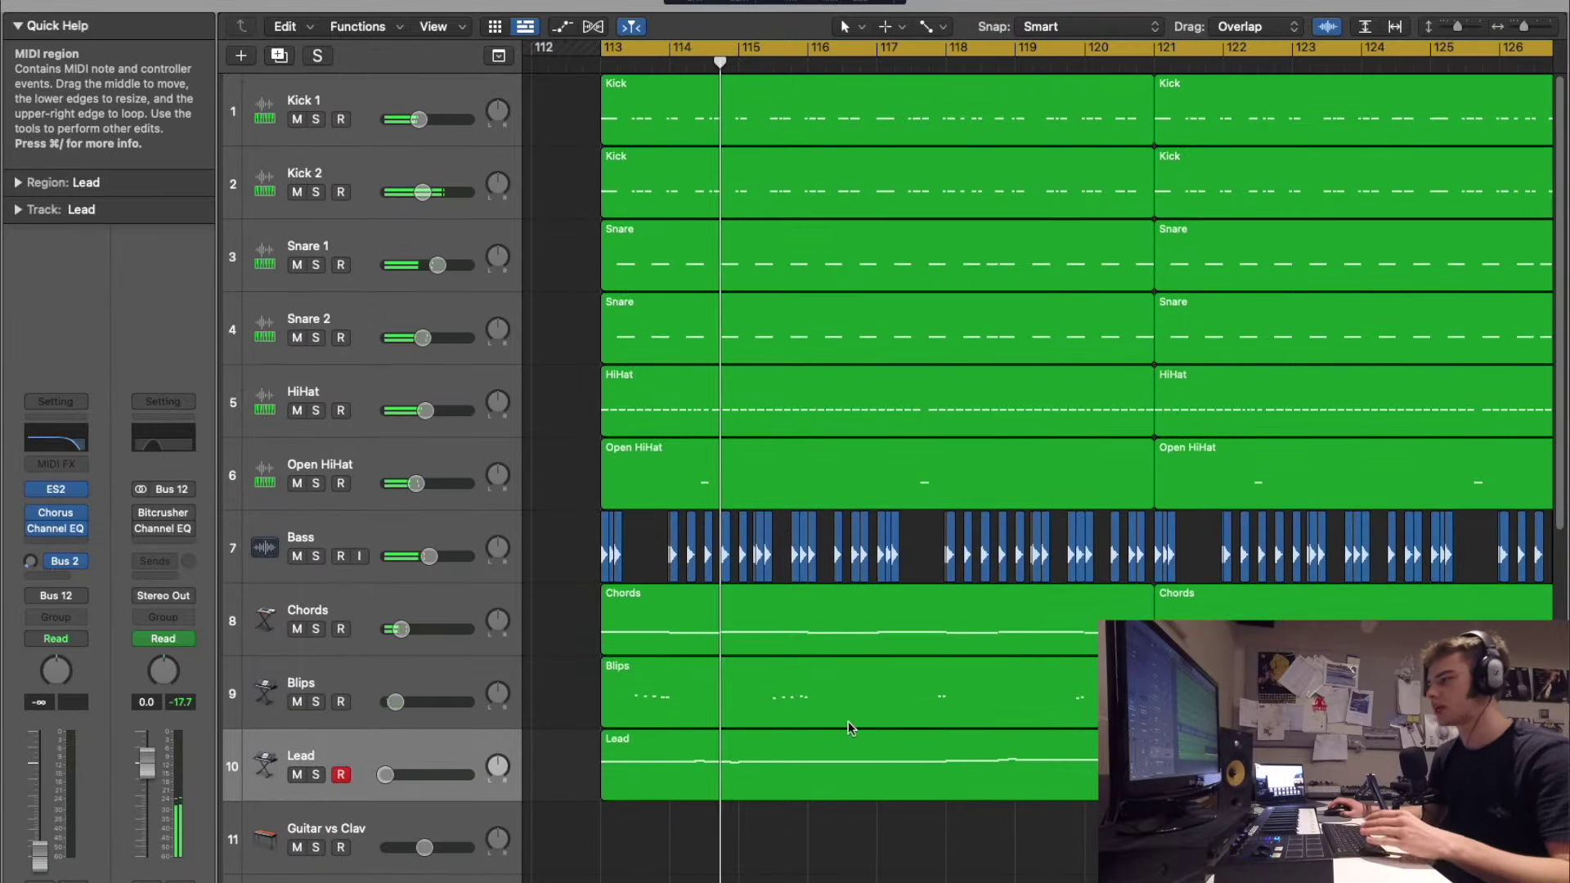
Step: Select the Blips region while bars 113–126 play, then scroll down to the audio tracks
left_click(850, 699)
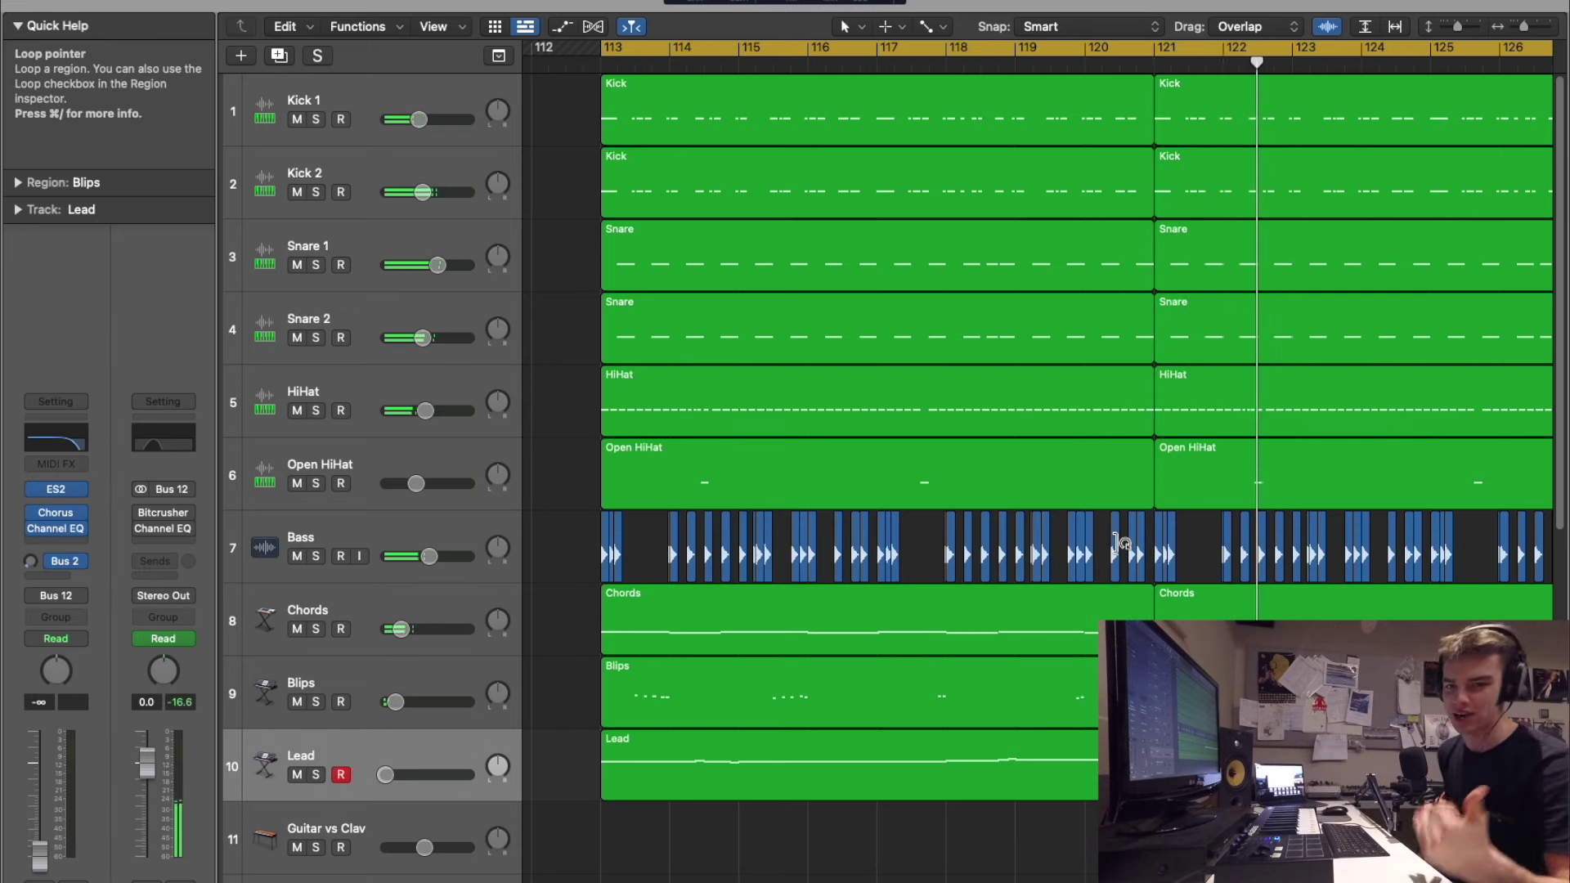
scroll(1125, 544, "down", 3)
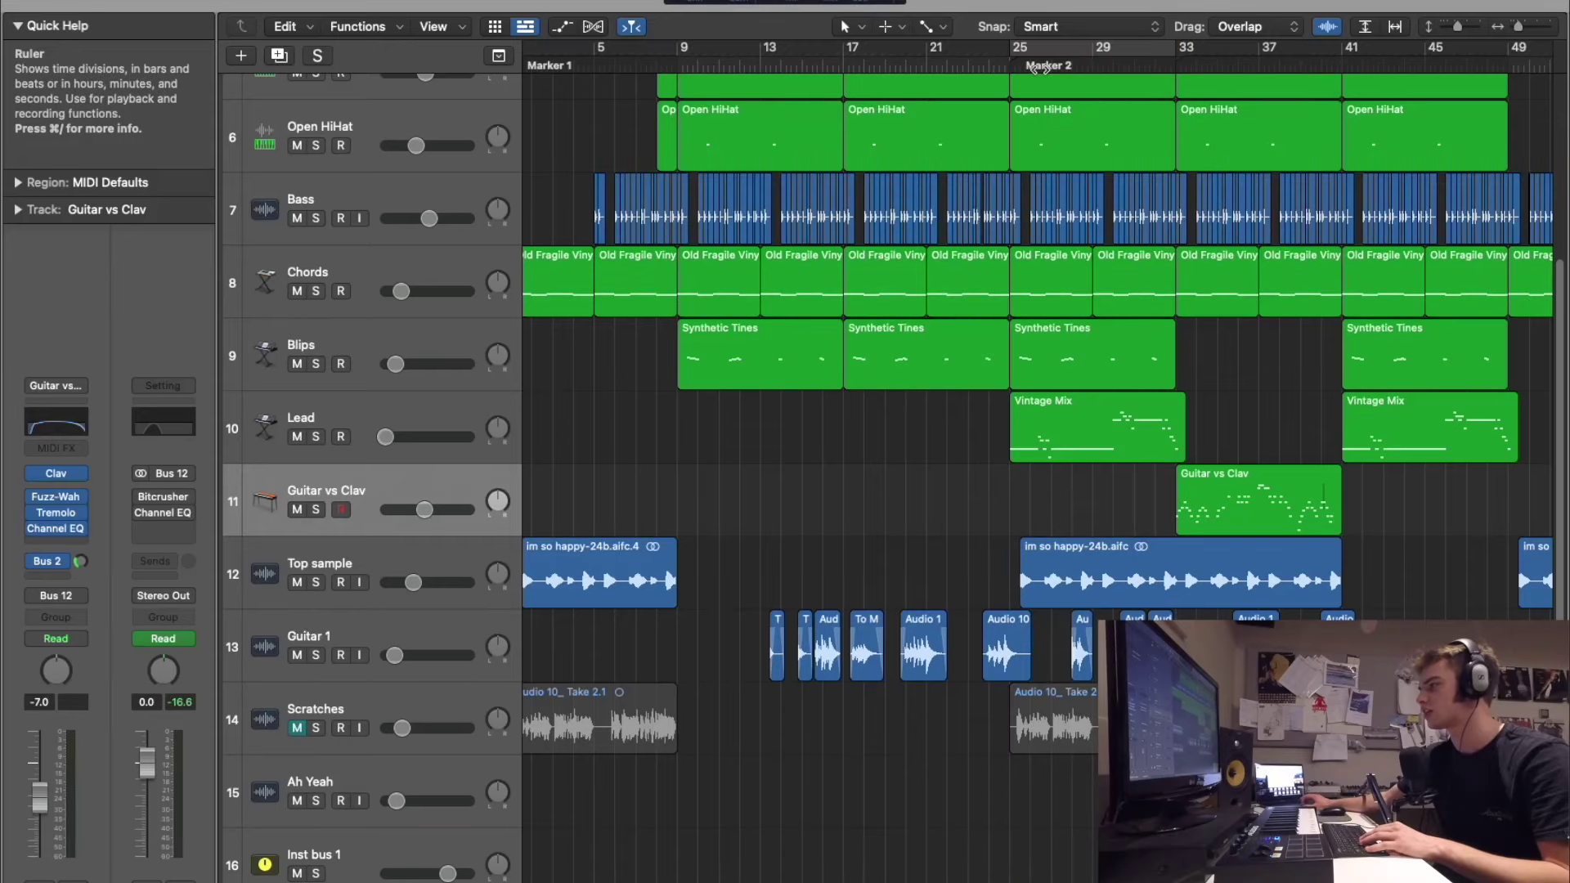
Step: Start playback from around bar 27
left_click(1031, 61)
scroll(1031, 61, "up", 5)
left_click(1165, 68)
key("space")
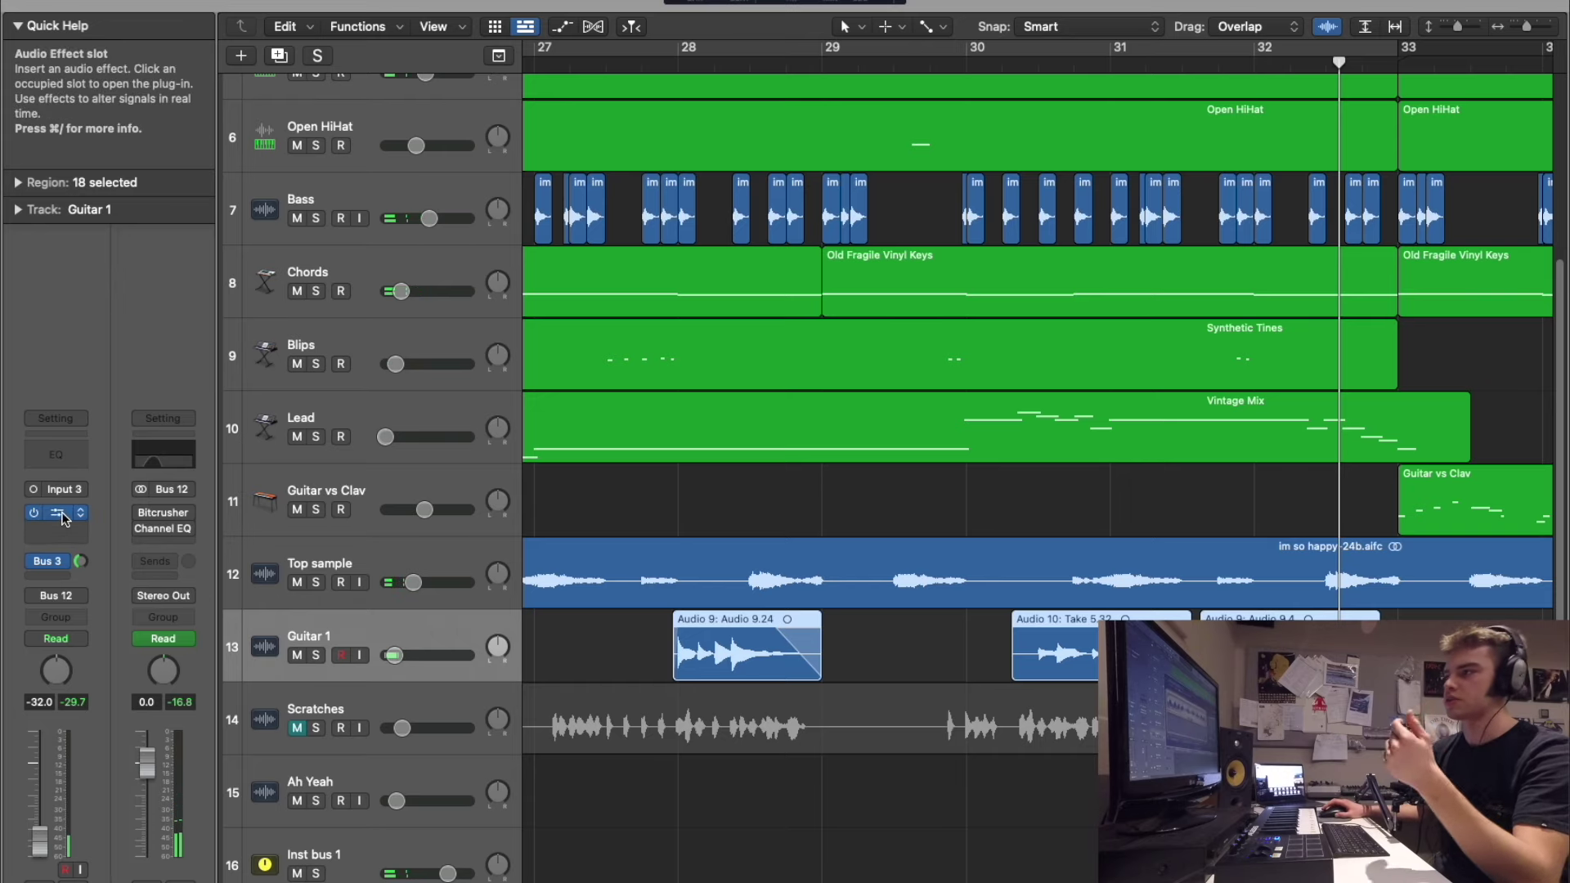
Step: Show the Guitar 1 amp's preset list with its Clean, Crunch and Distorted categories
left_click(55, 513)
left_click(597, 218)
mouse_move(619, 620)
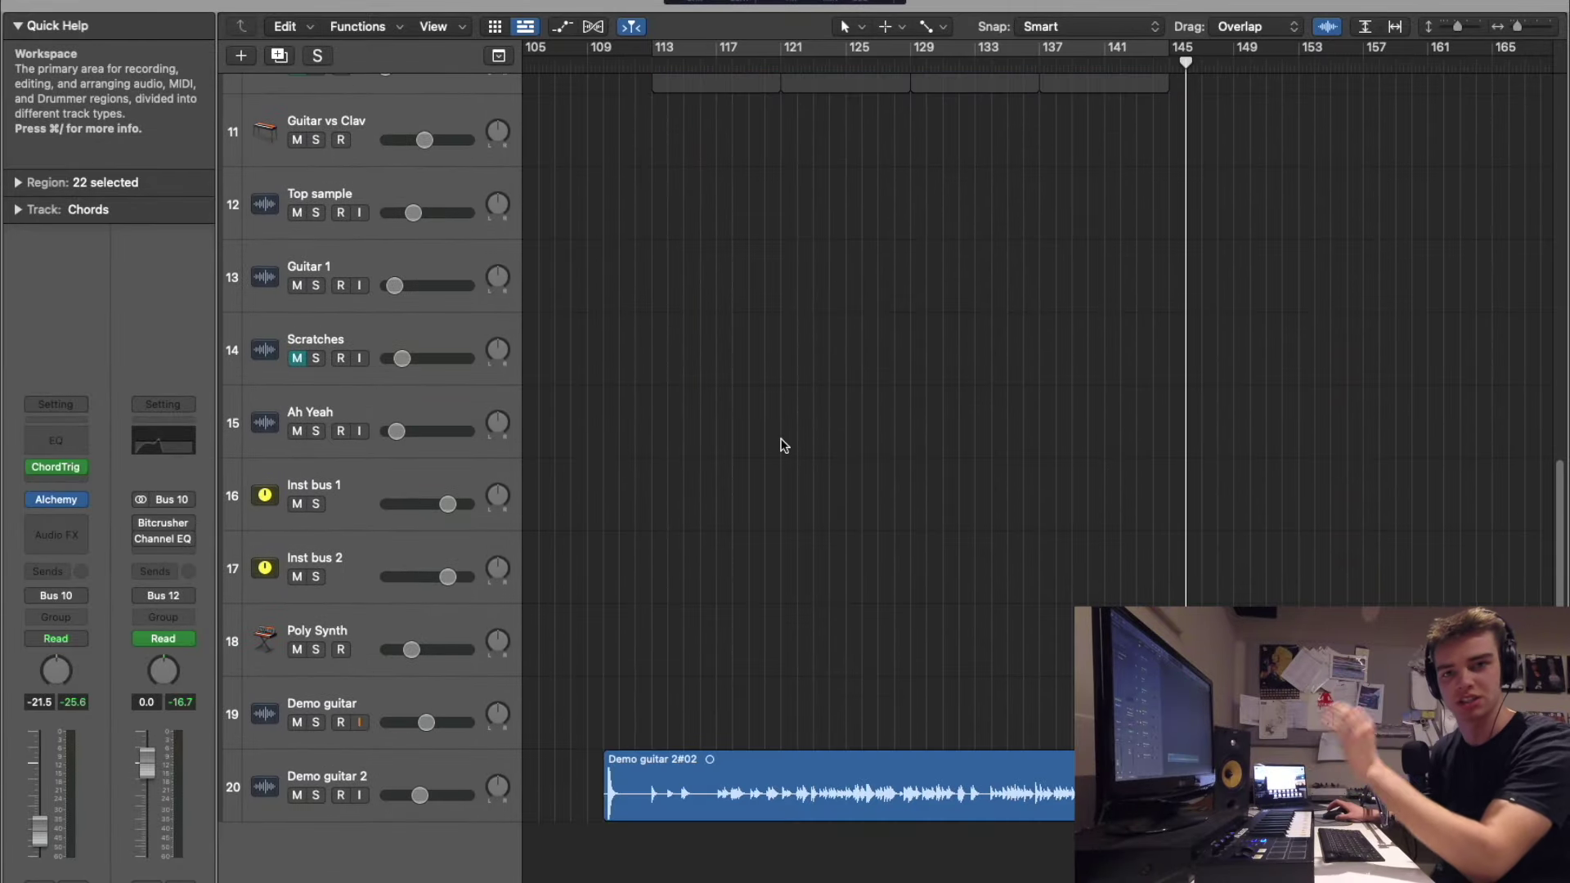
Step: Scroll back to bars 27–45, zoom in, and place the playhead just before bar 37
scroll(784, 443, "up", 5)
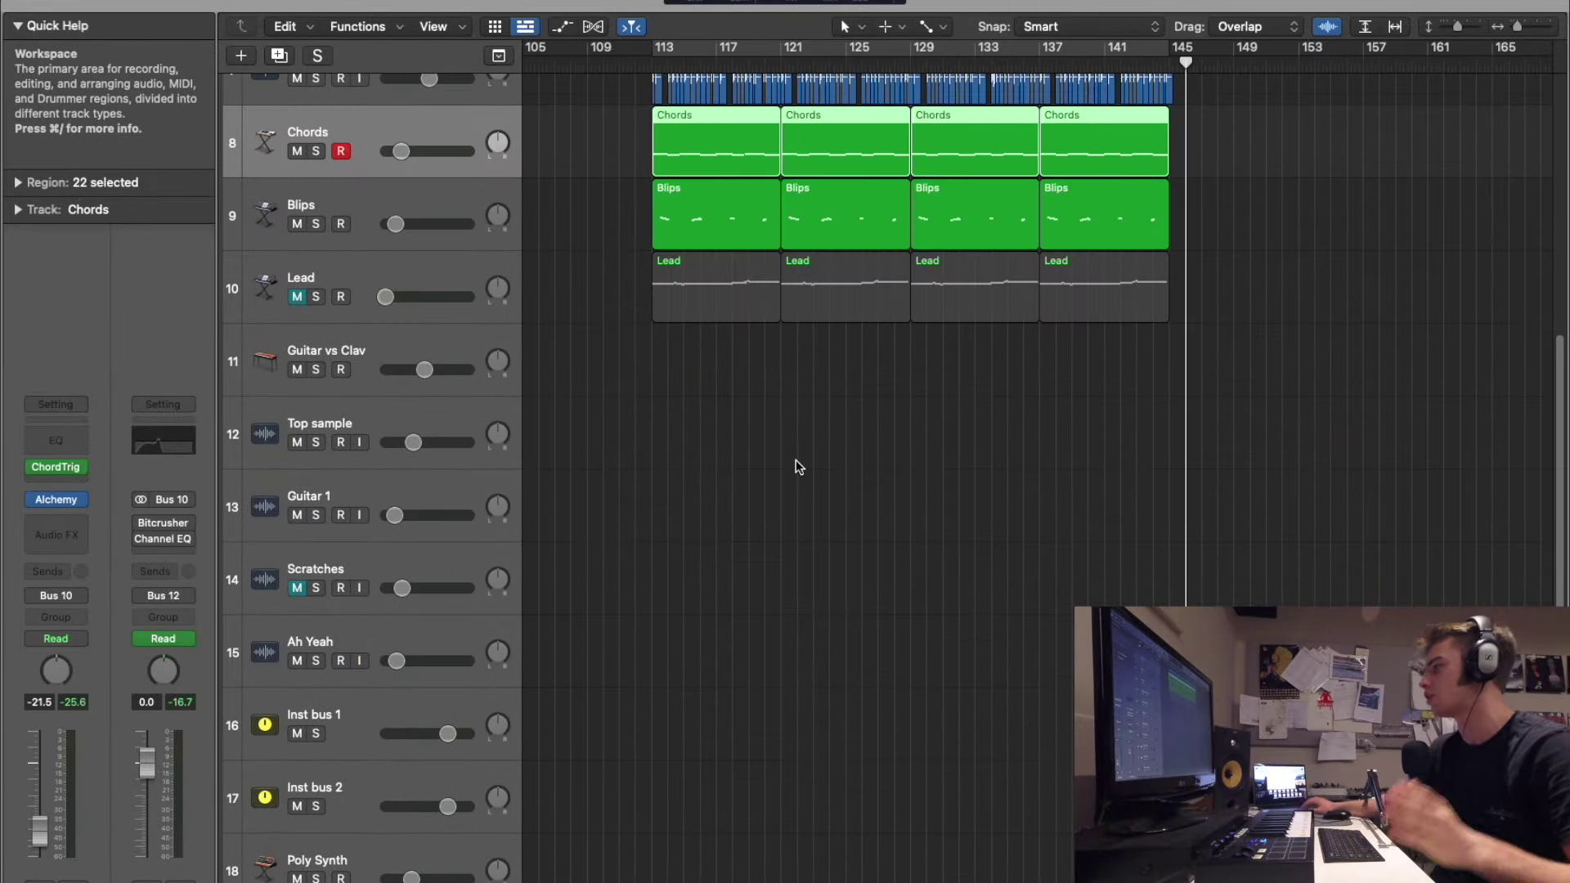
scroll(797, 460, "left", 10)
scroll(796, 460, "left", 5)
scroll(793, 462, "down", 3)
scroll(796, 465, "left", 8)
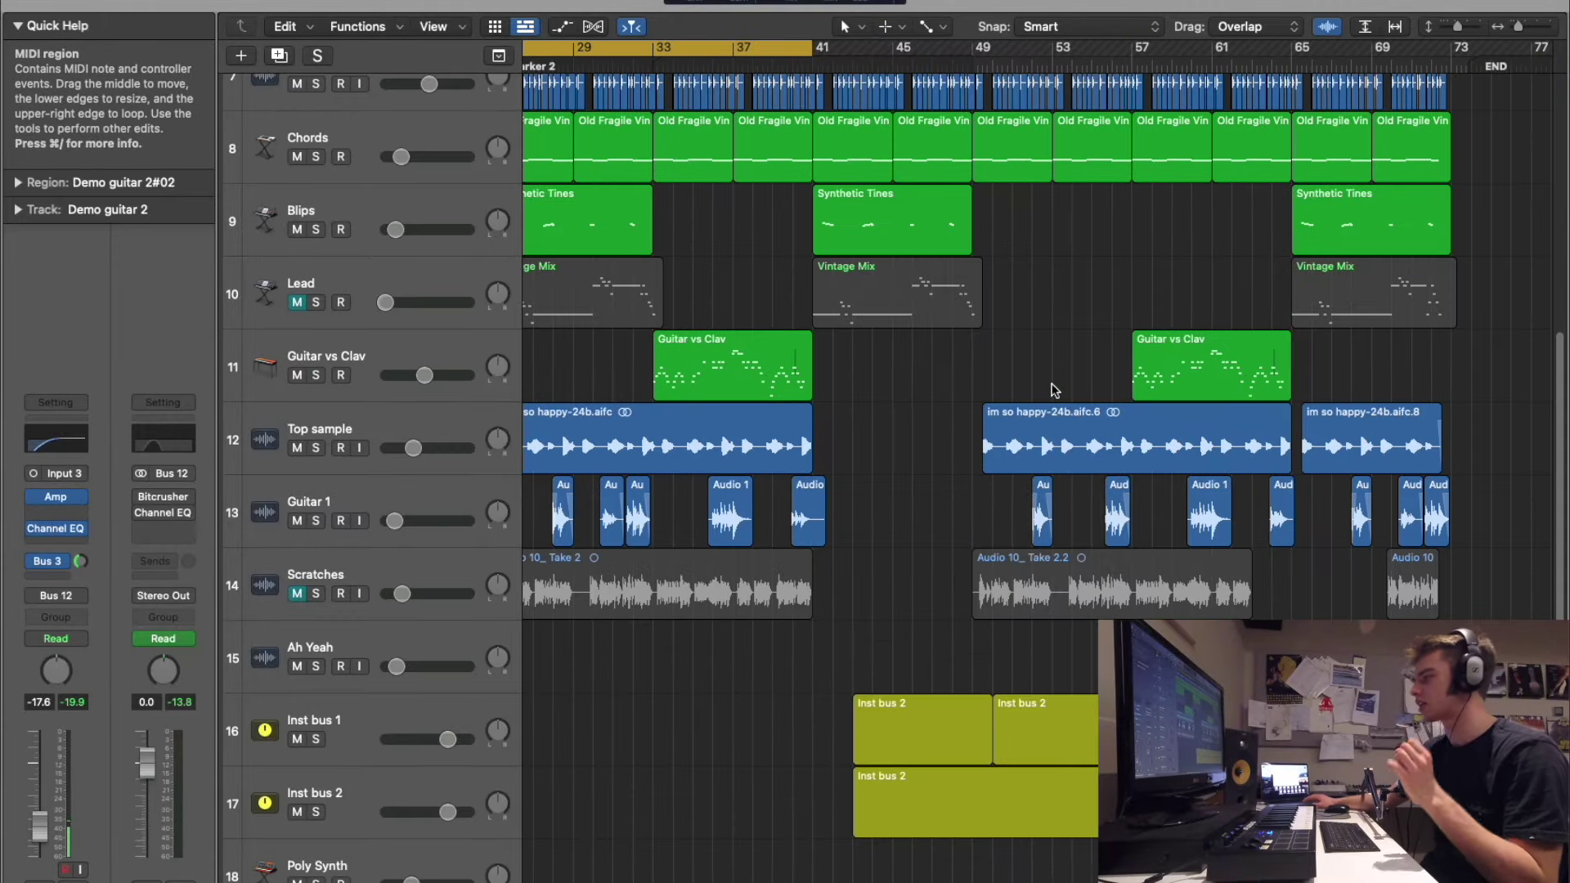
key("cmd+Right")
key("cmd+Right")
scroll(1053, 390, "left", 3)
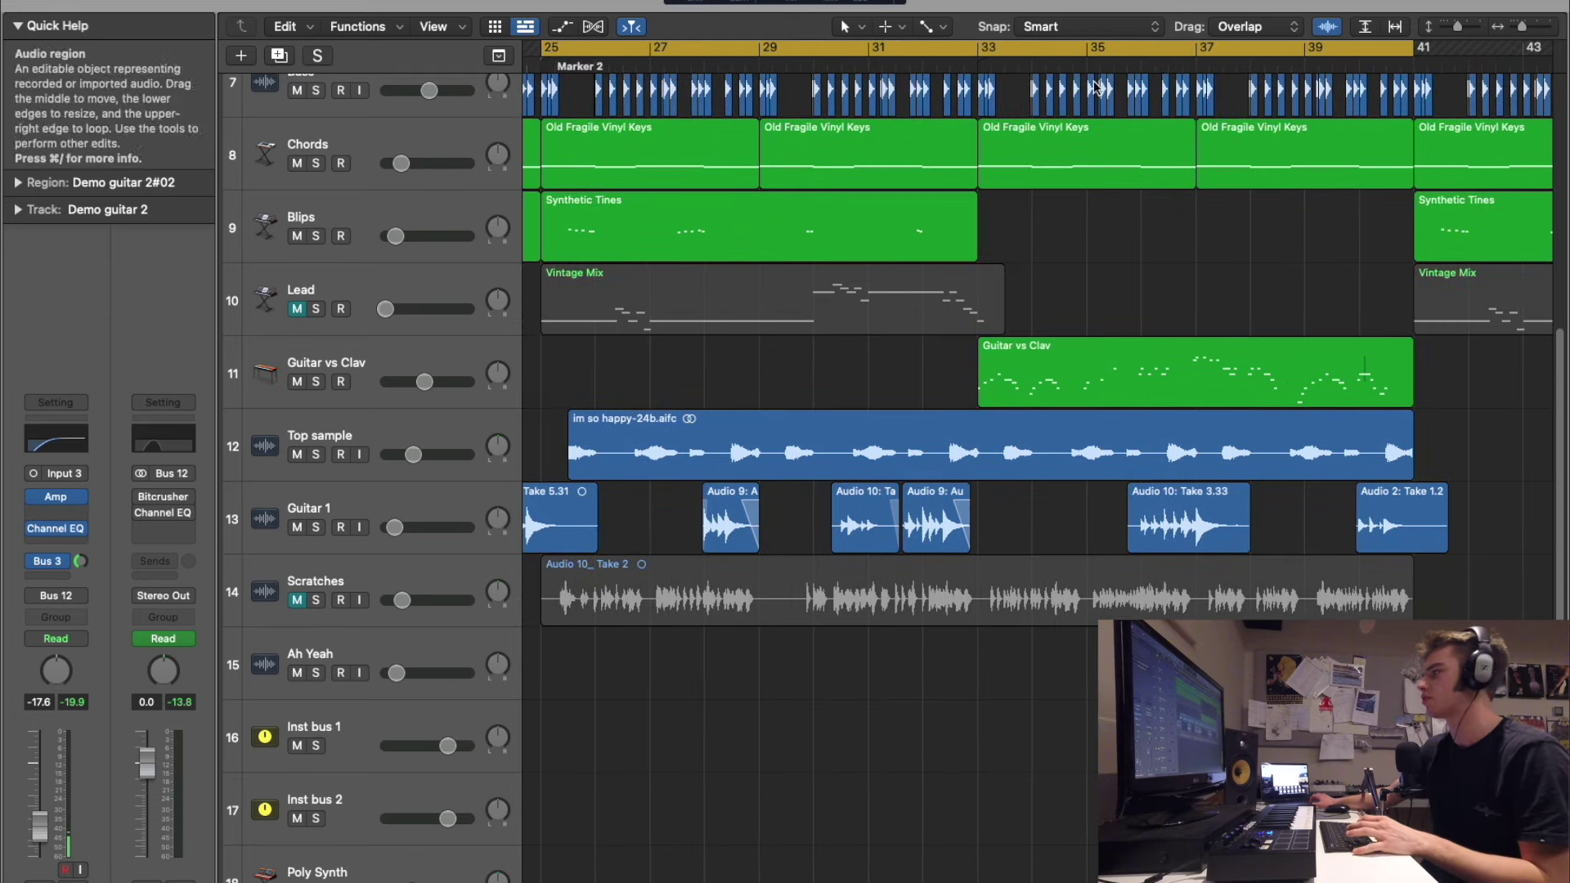
scroll(1239, 264, "right", 8)
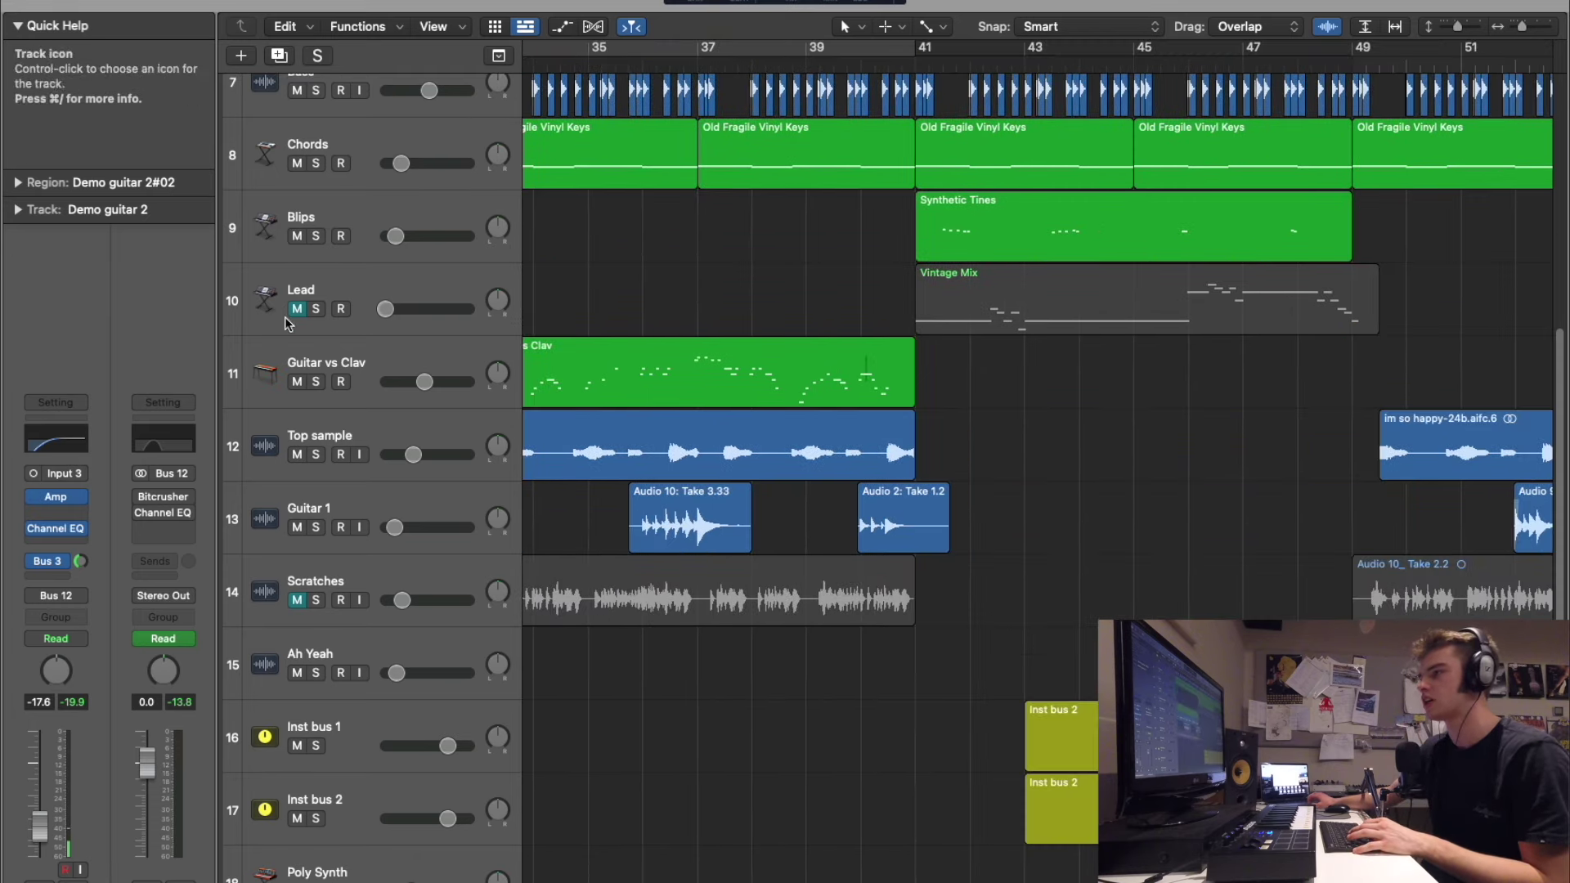
left_click(697, 62)
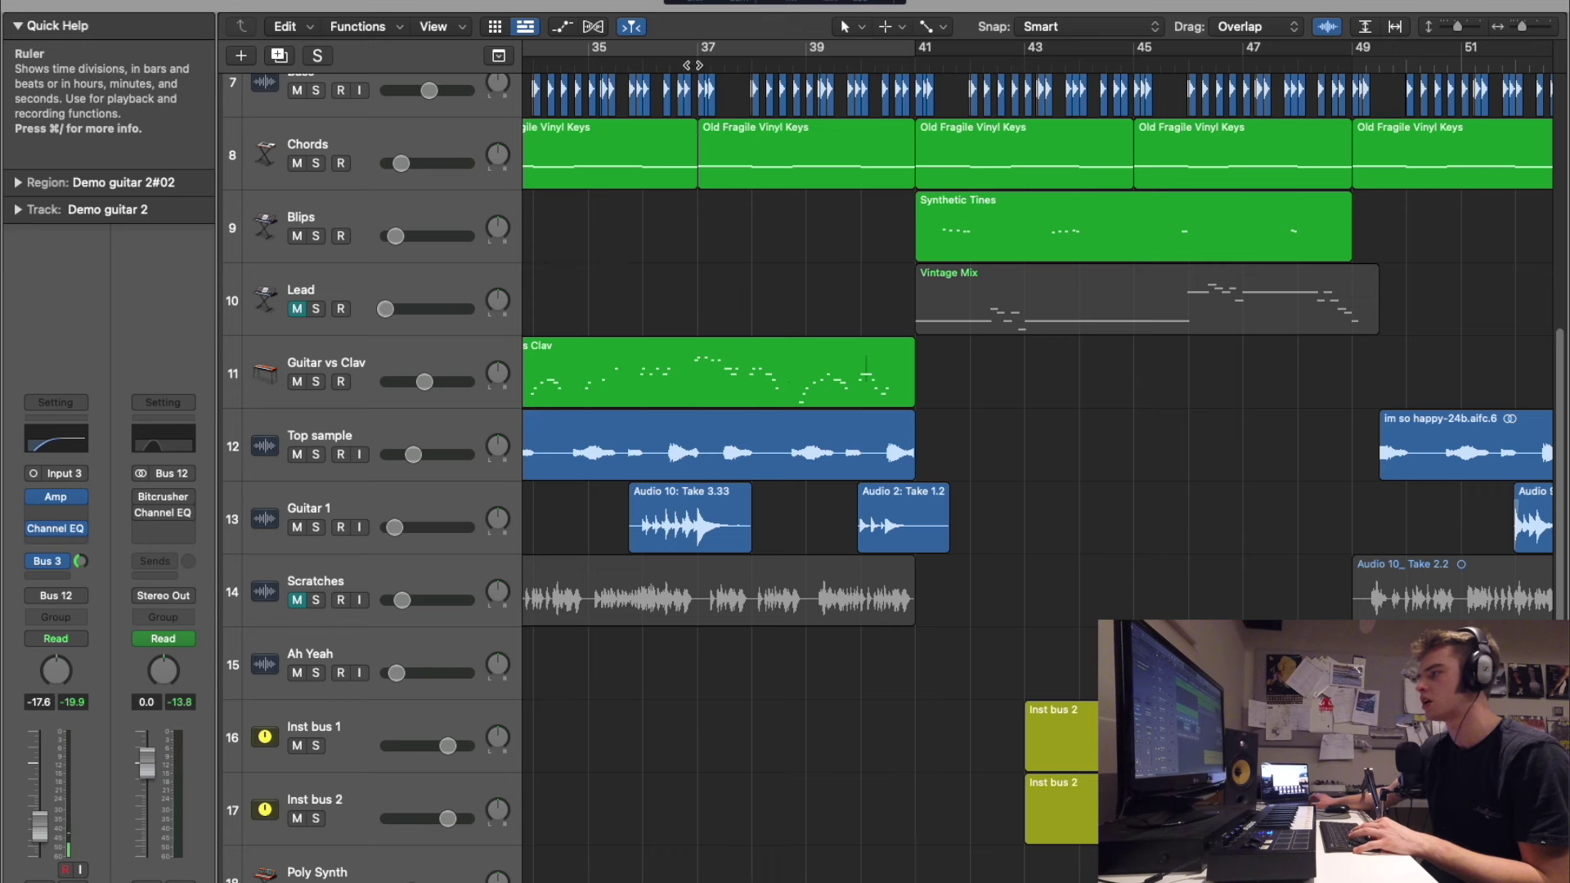
key("super+Right")
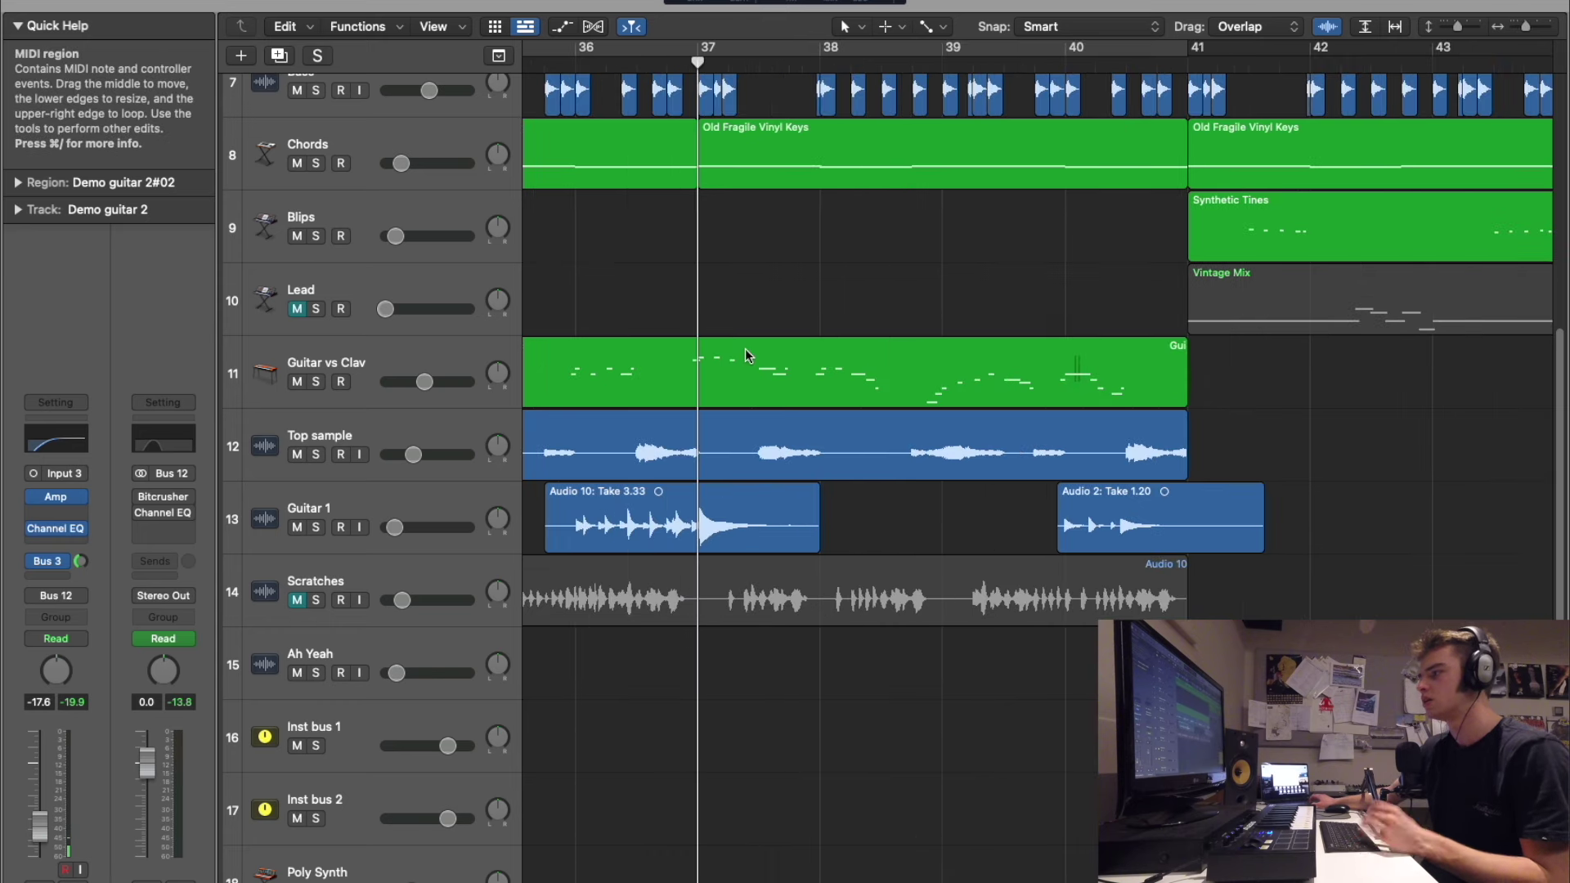
Step: Play from bar 37 with Guitar vs Clav selected, then mute and solo Guitar 1 to hear it alone
left_click(411, 360)
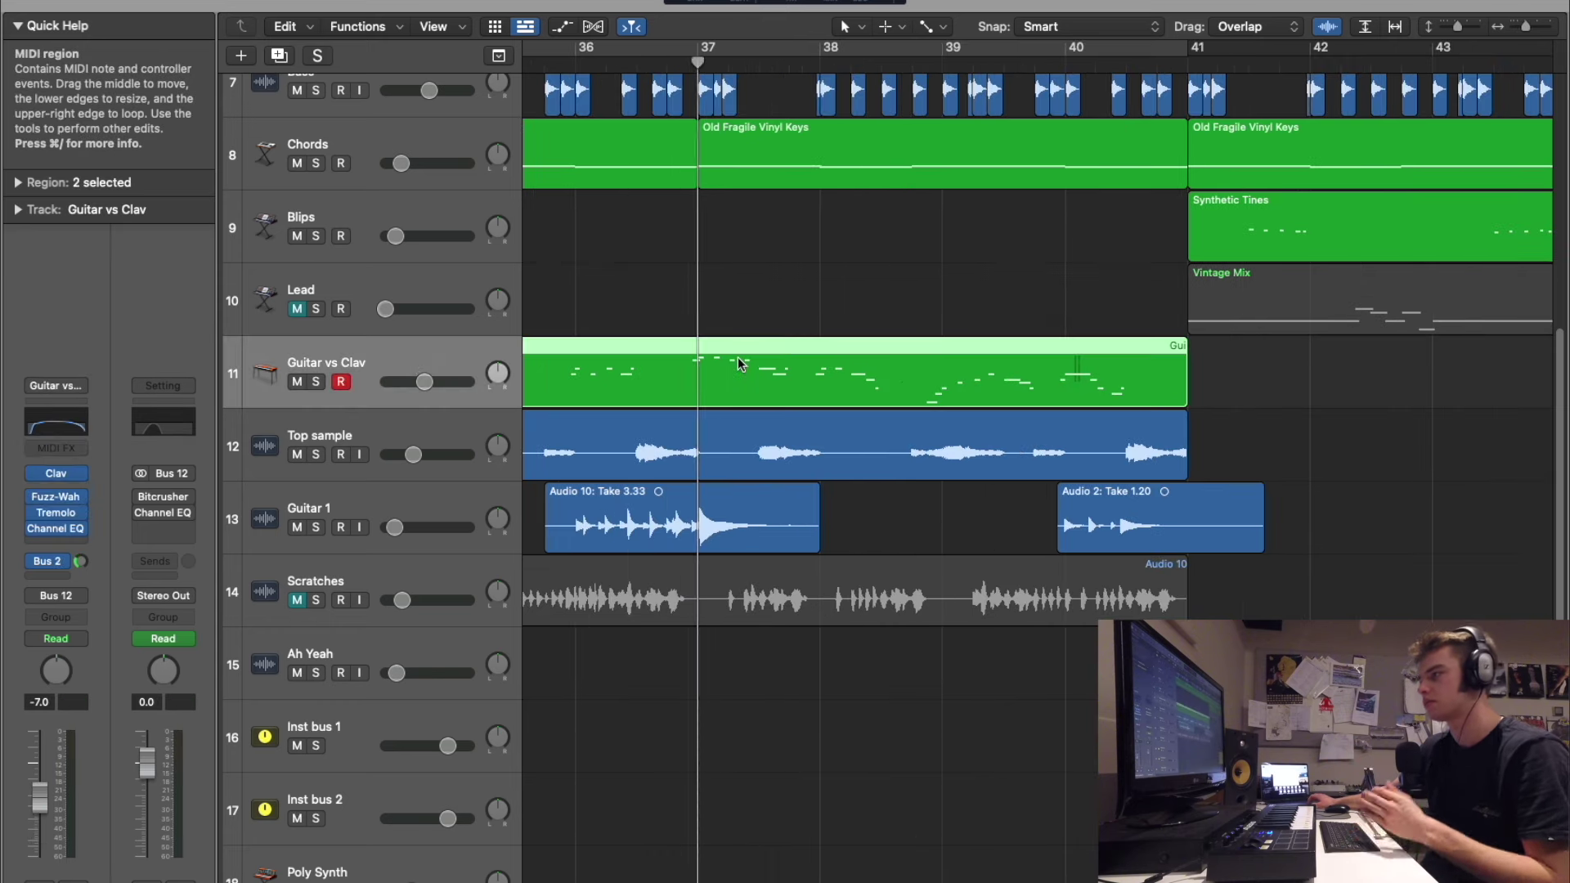
key("space")
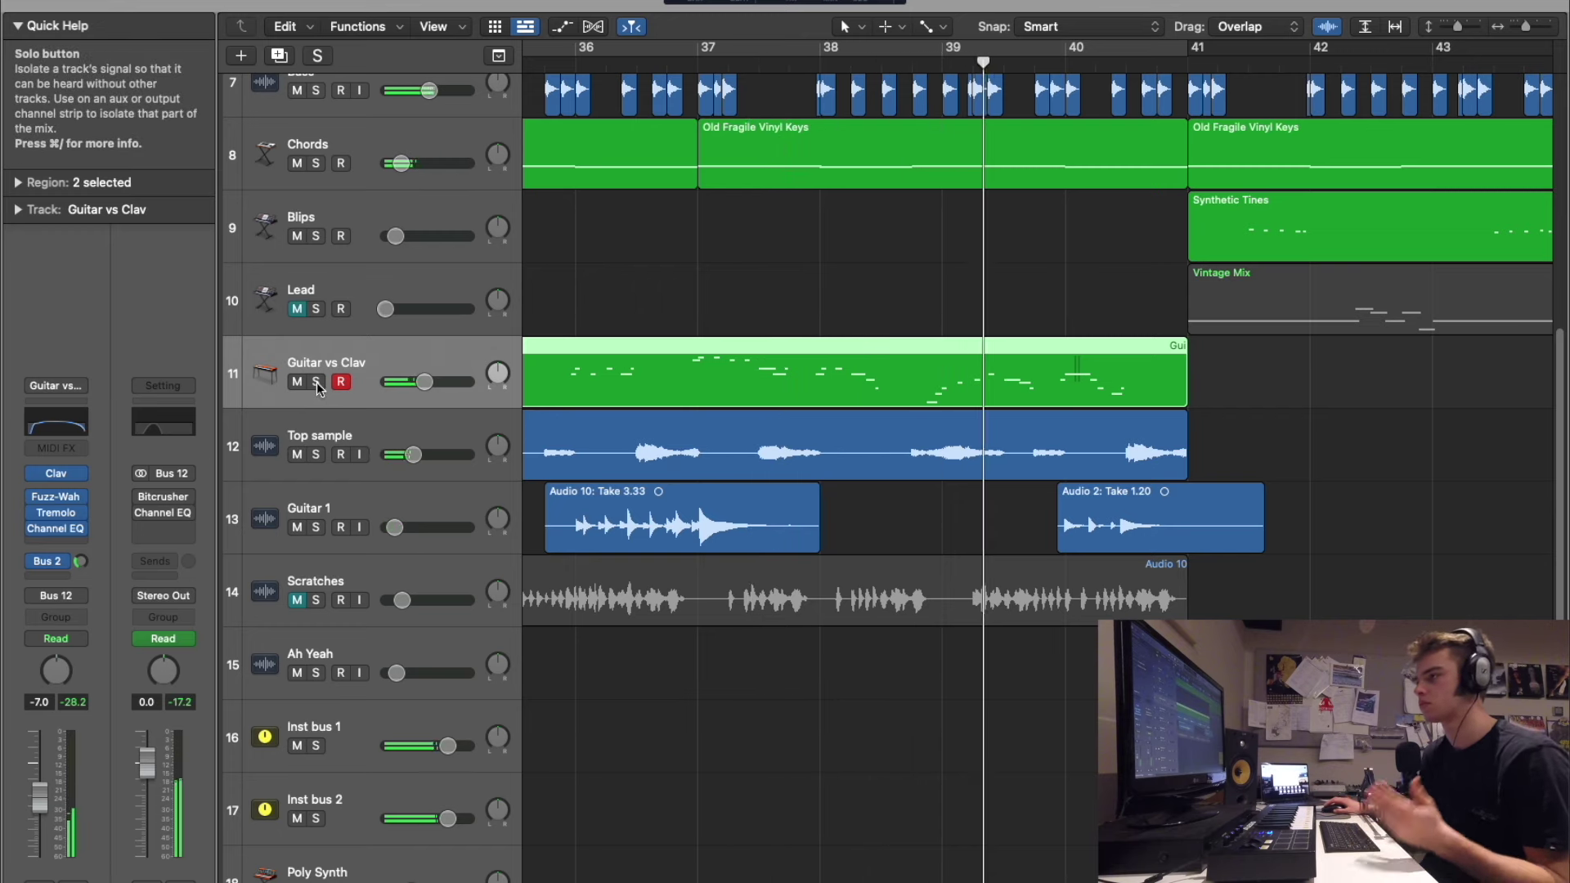
left_click(296, 529)
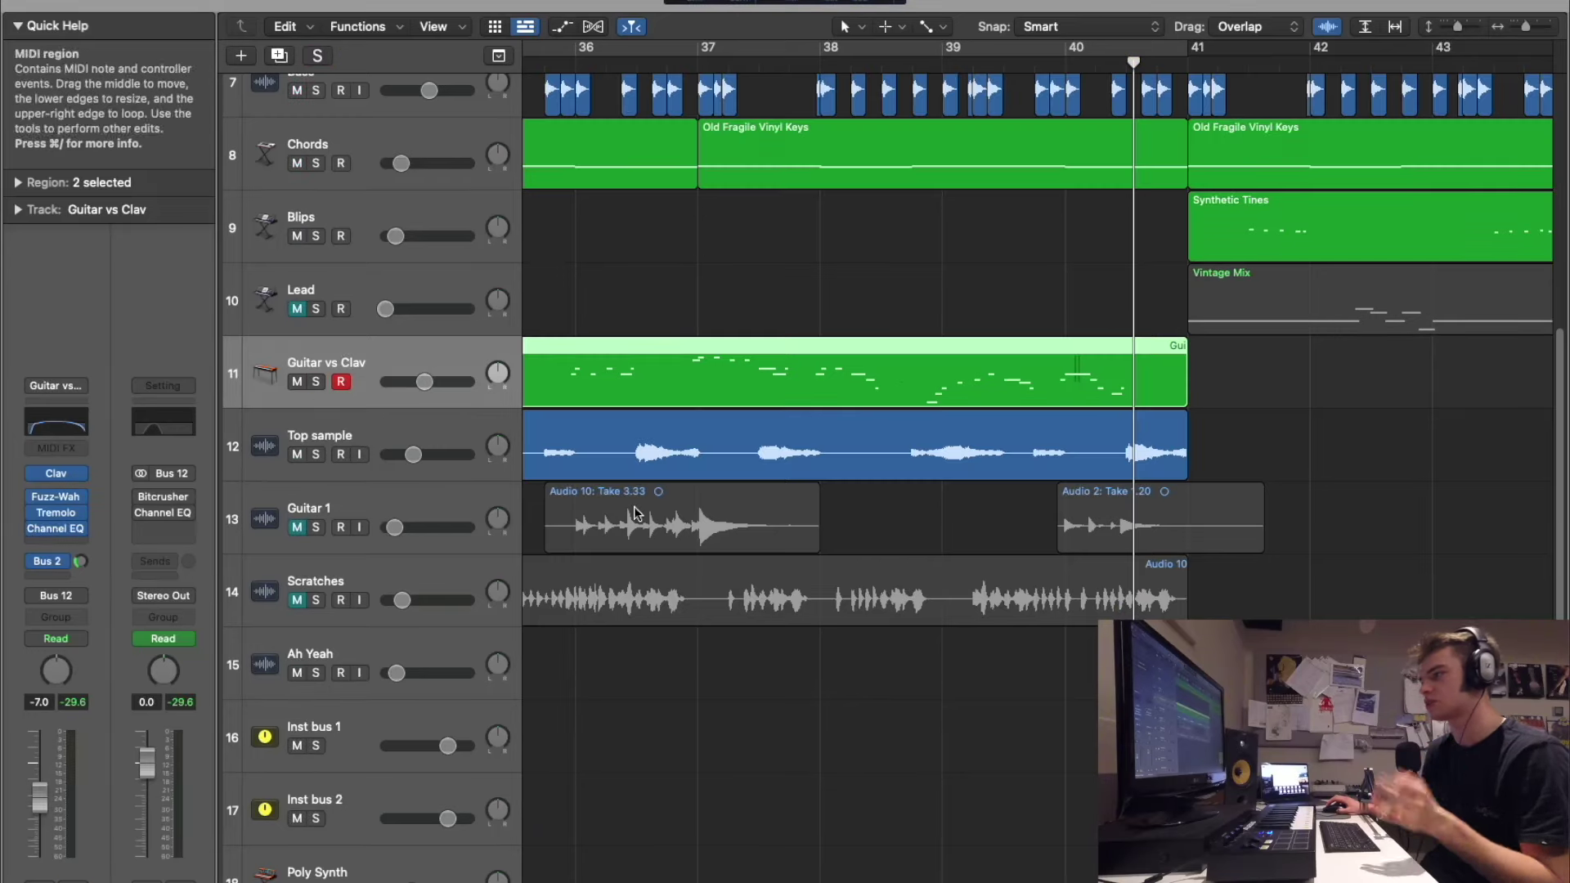
left_click(316, 527)
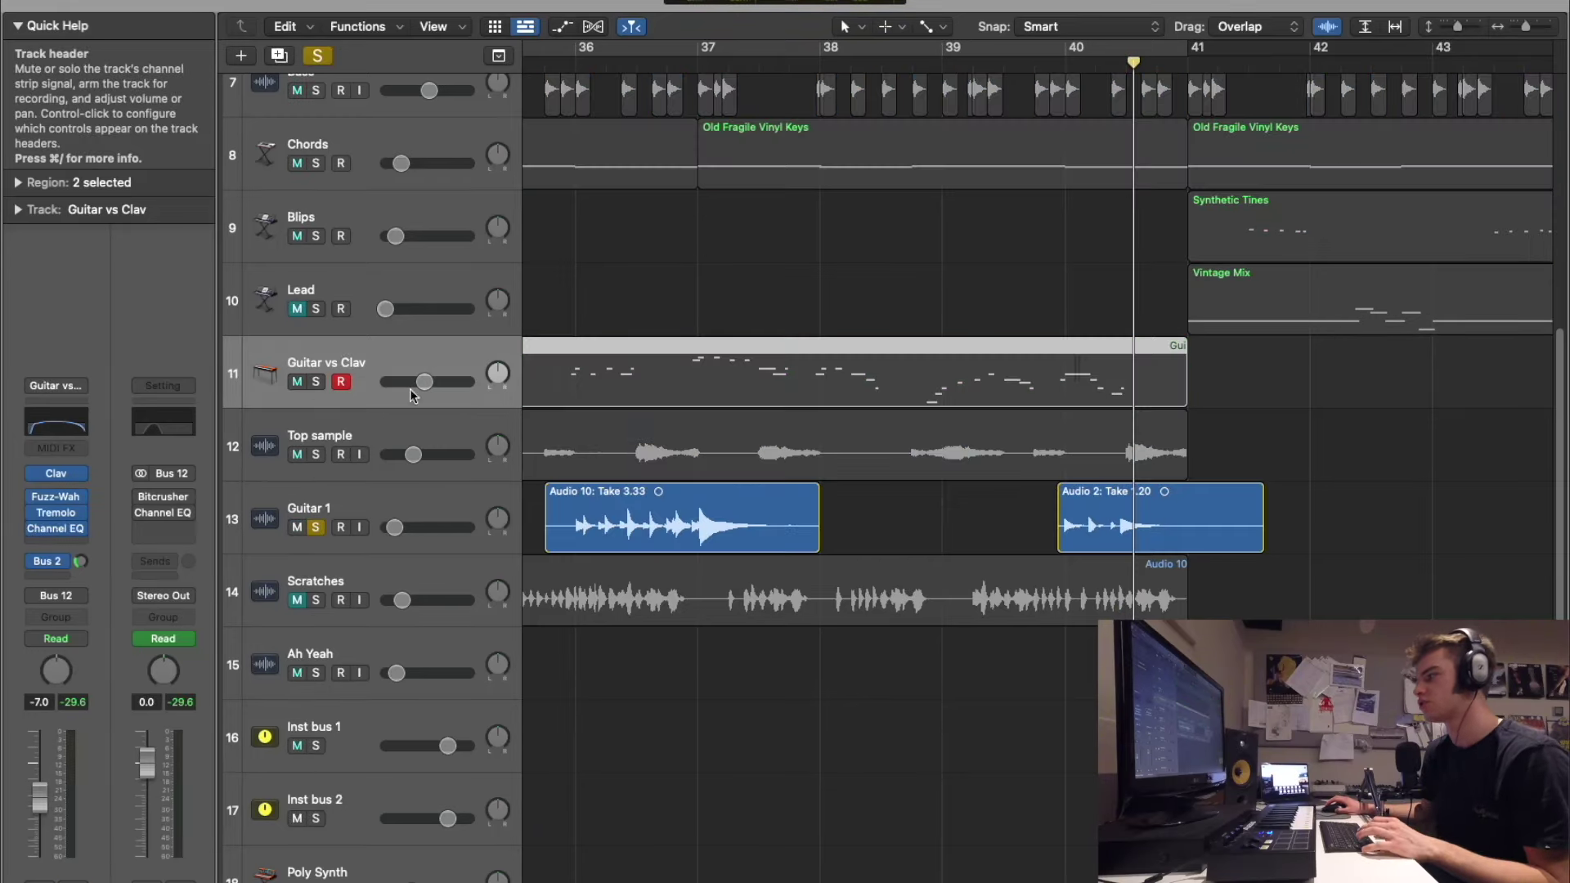
Step: Replay from around bars 38–40 and unmute the Scratches track
left_click(1067, 64)
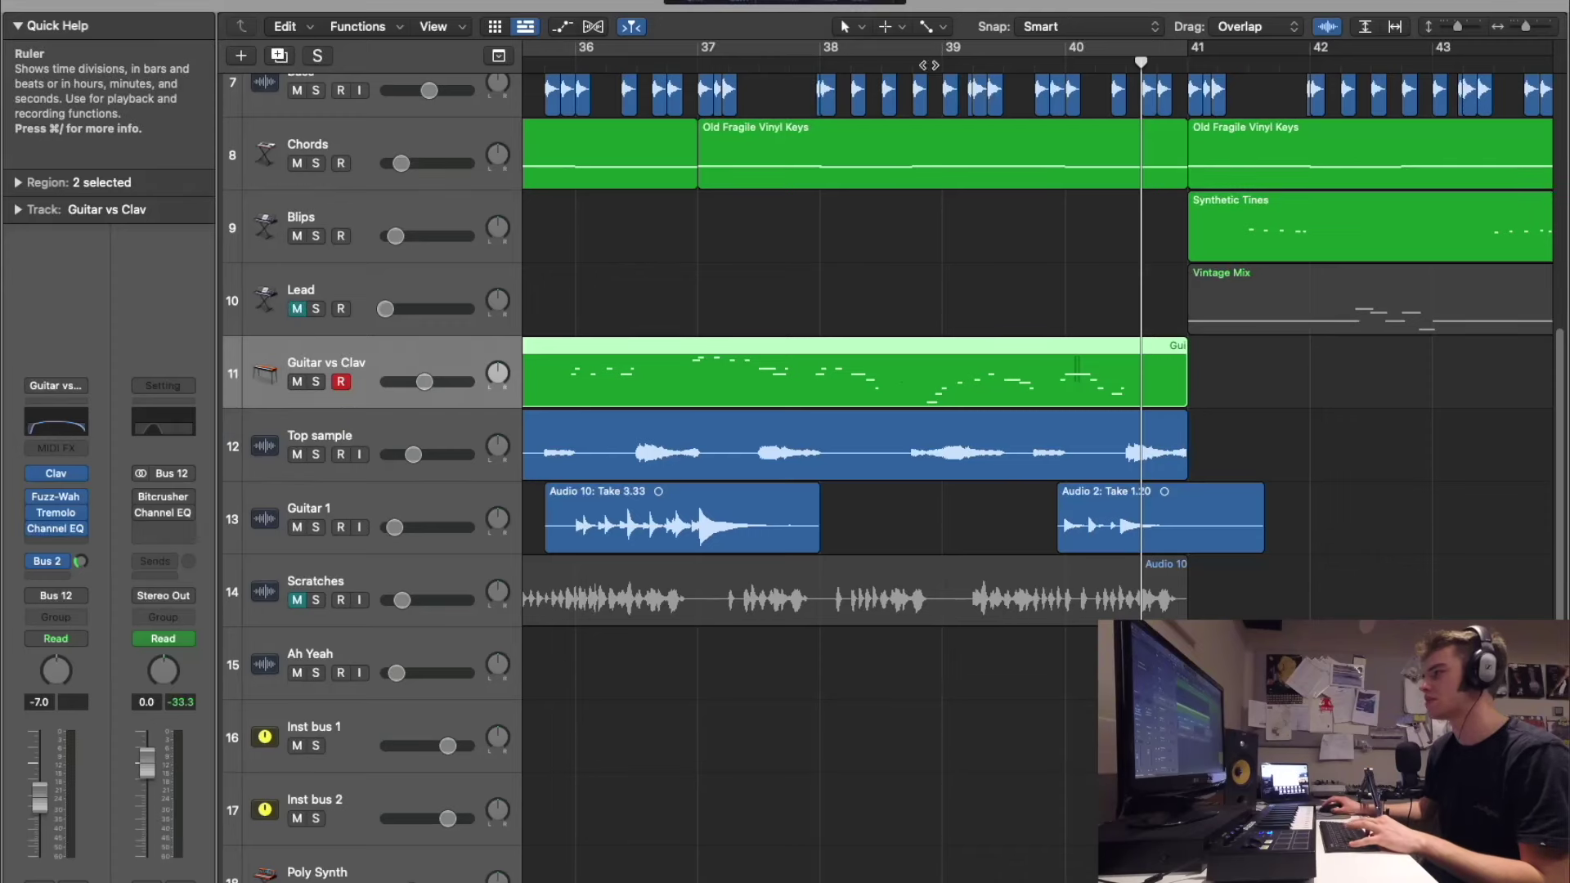
left_click(942, 58)
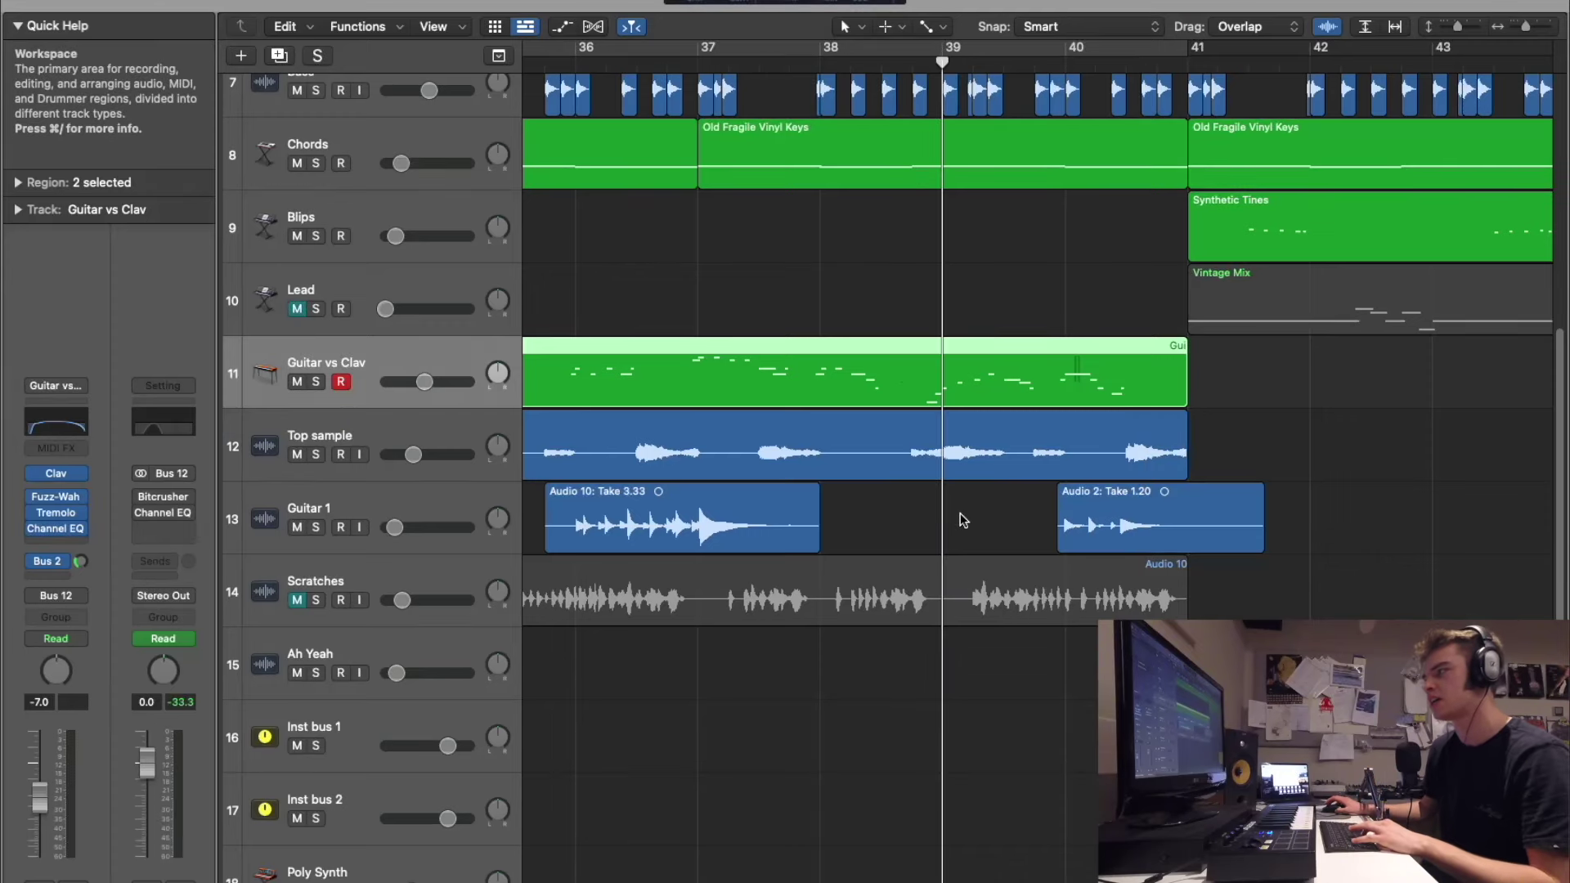
key("space")
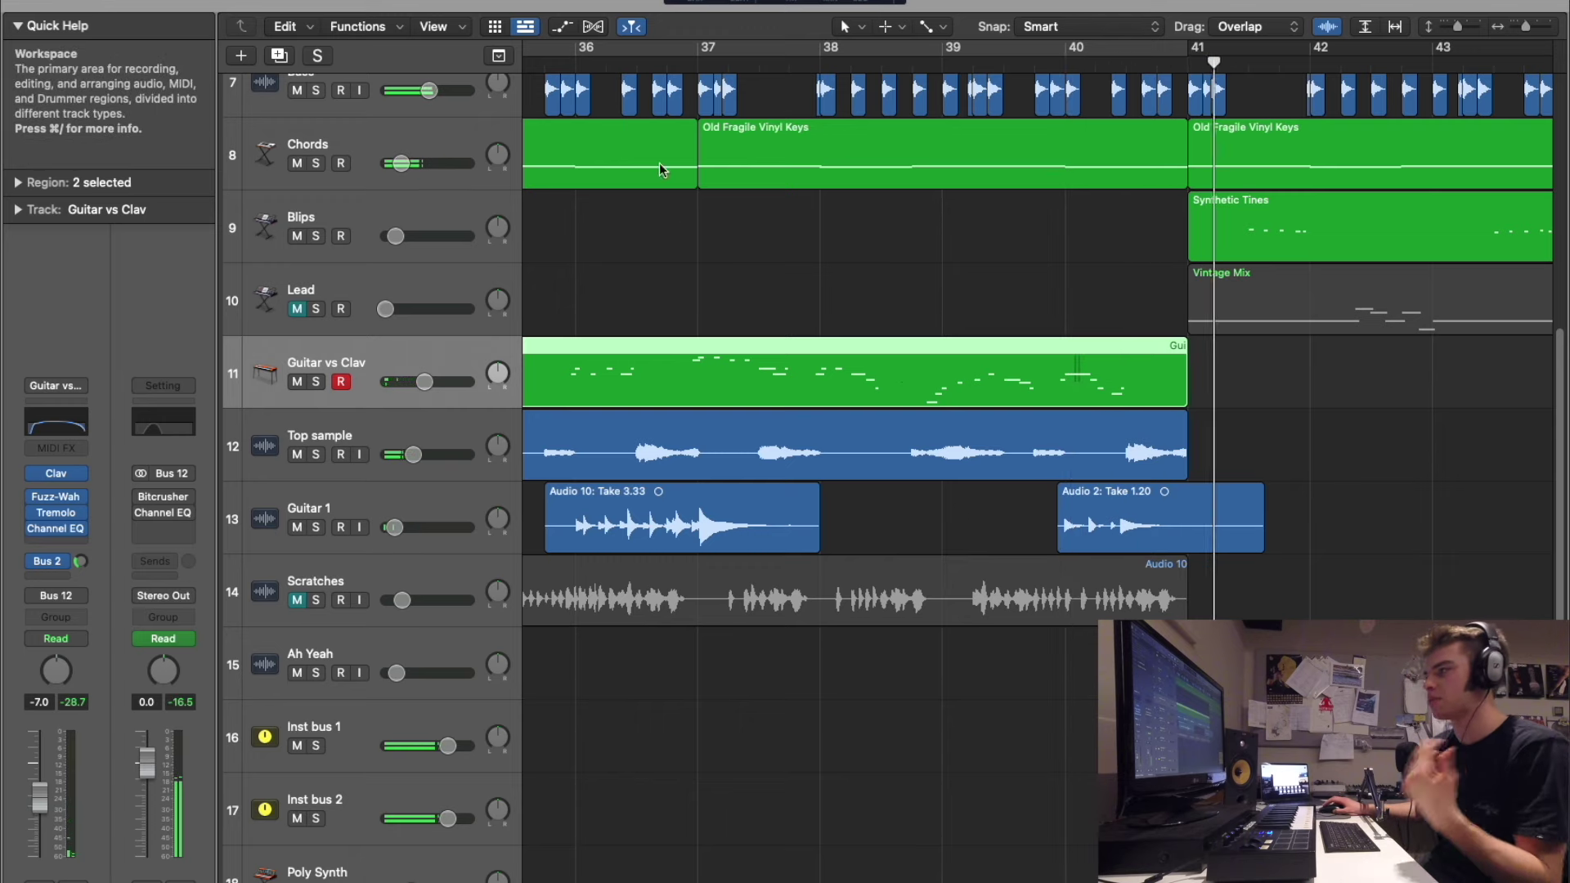
left_click(818, 62)
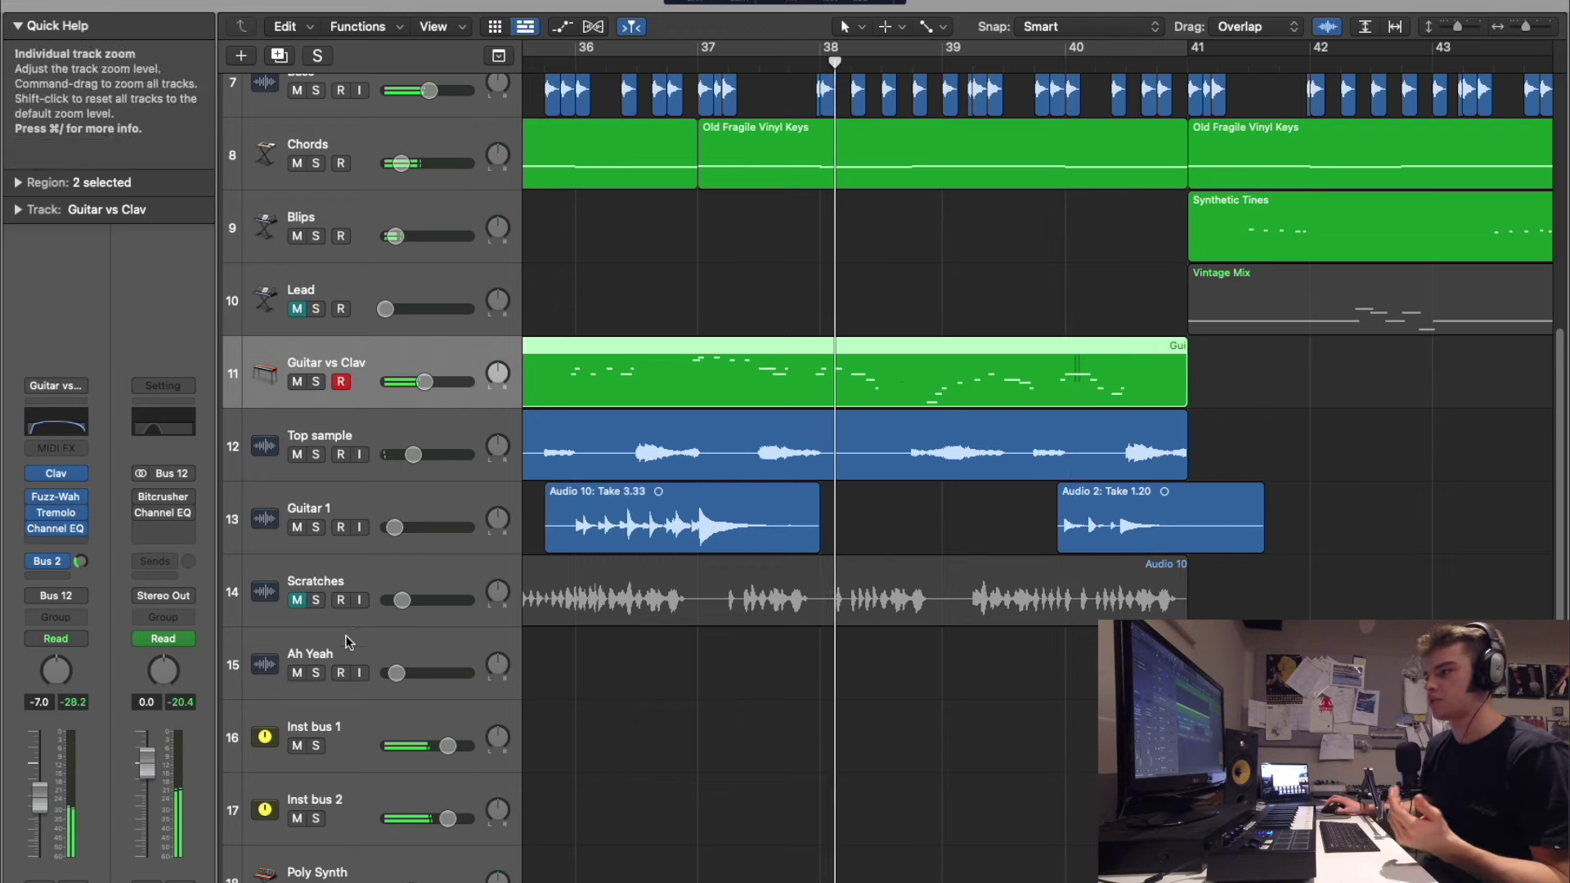
left_click(296, 602)
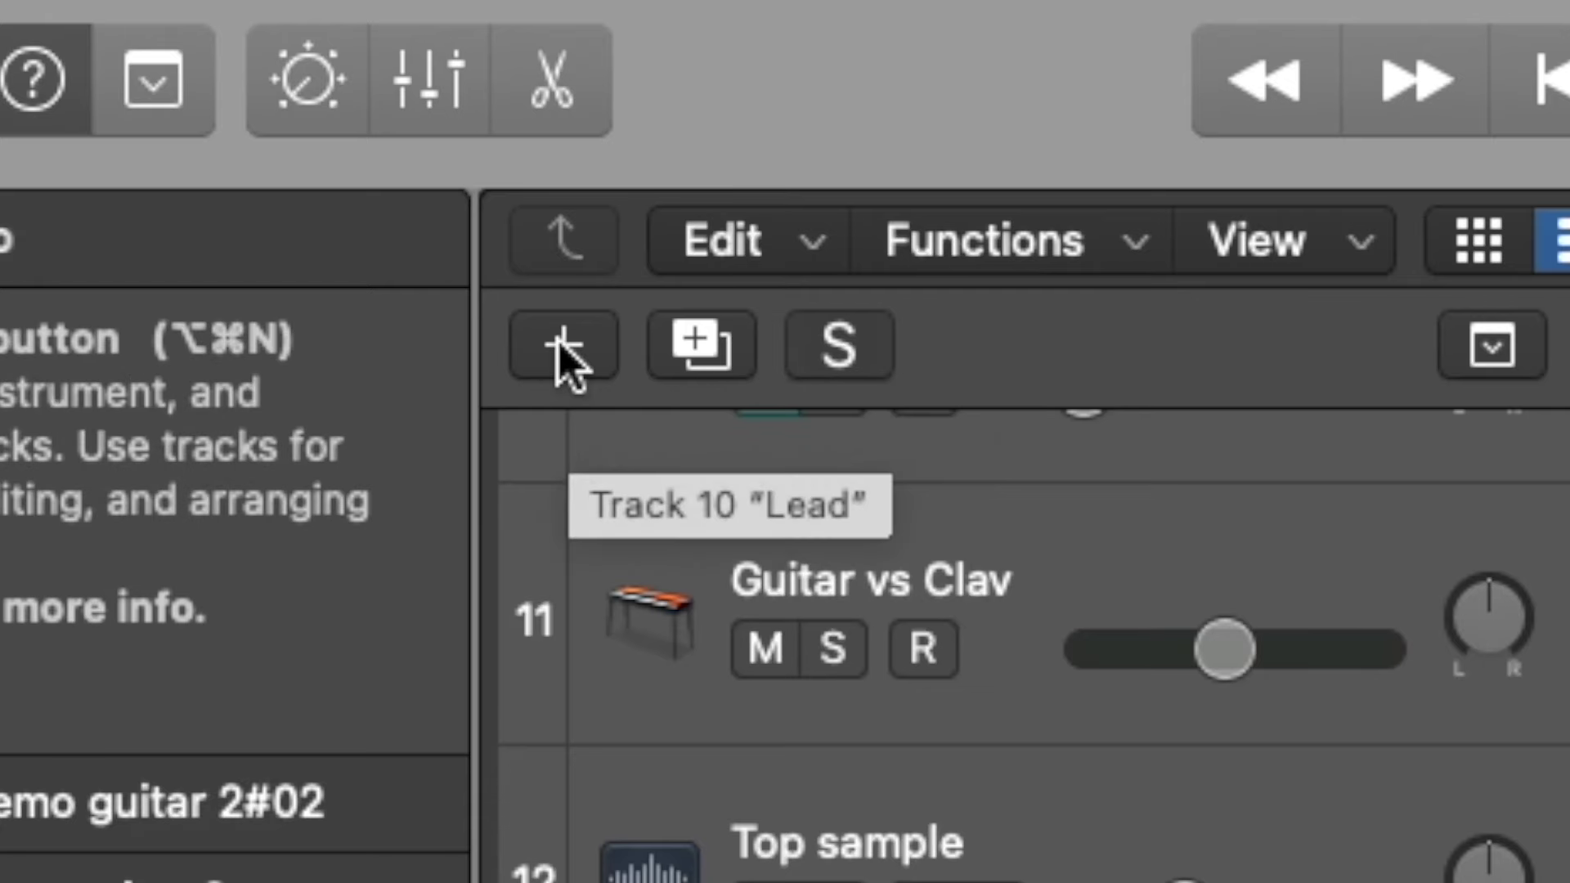
Step: Create a new audio track, Audio 4, taking Input 3 with input monitoring on
left_click(242, 56)
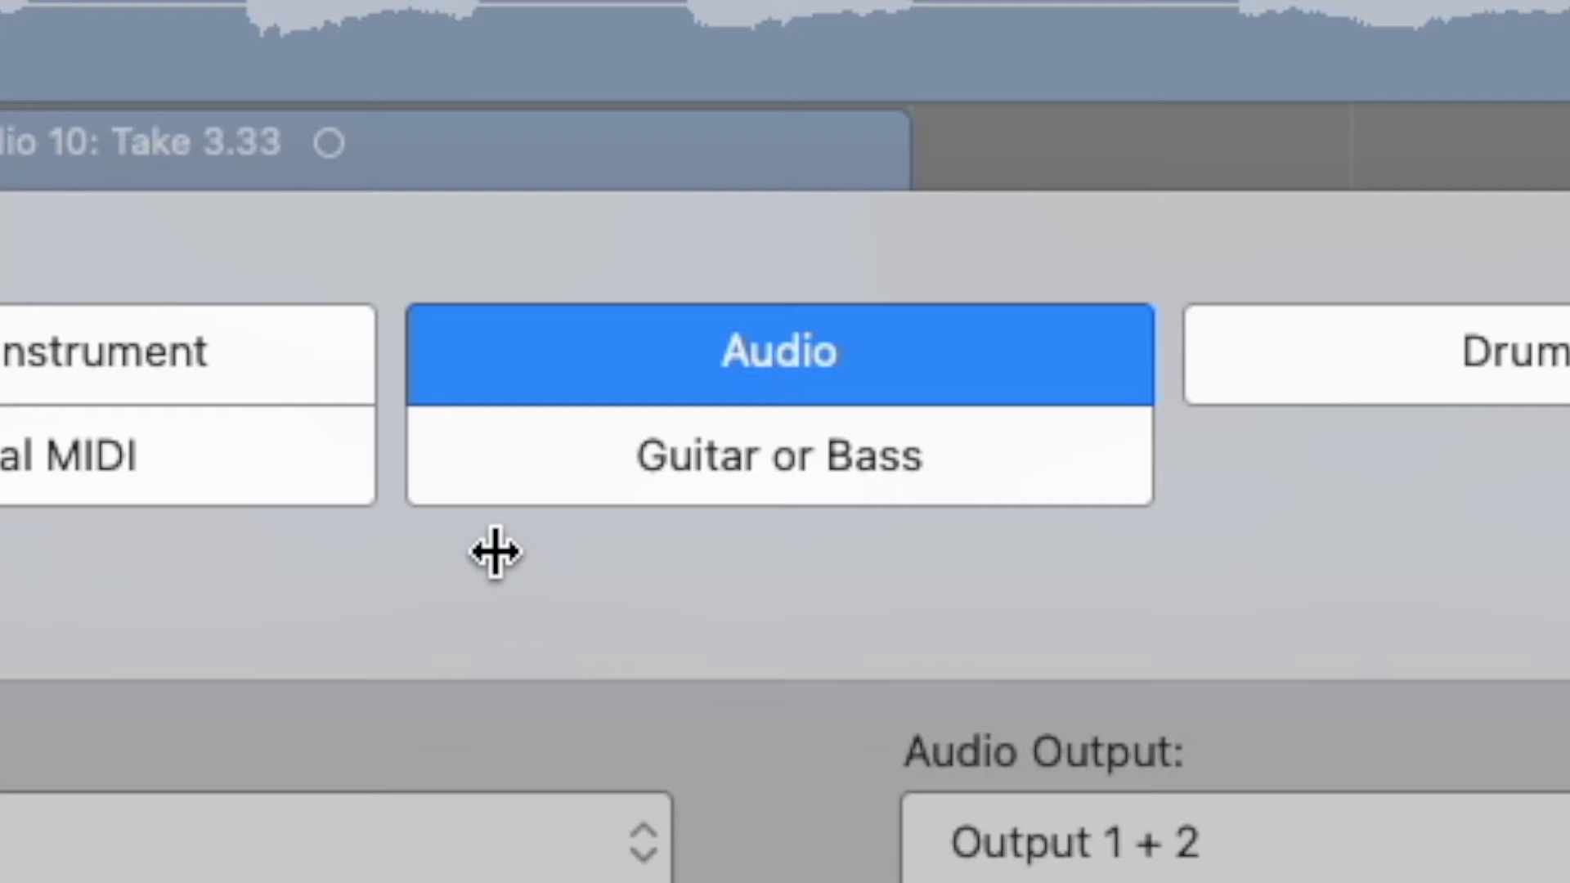
left_click(163, 842)
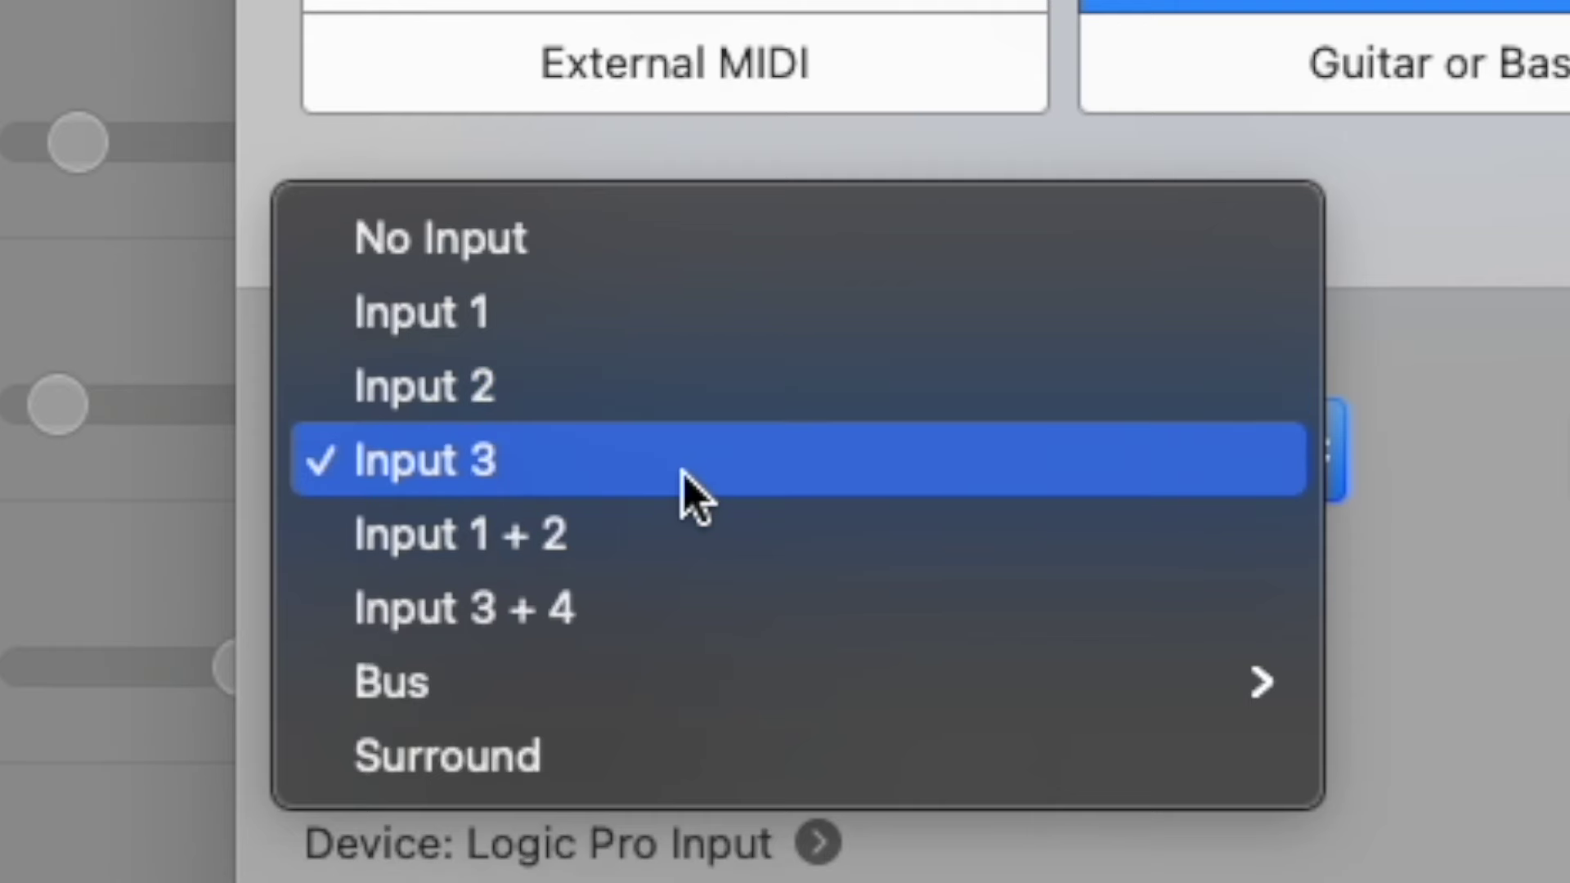
left_click(681, 472)
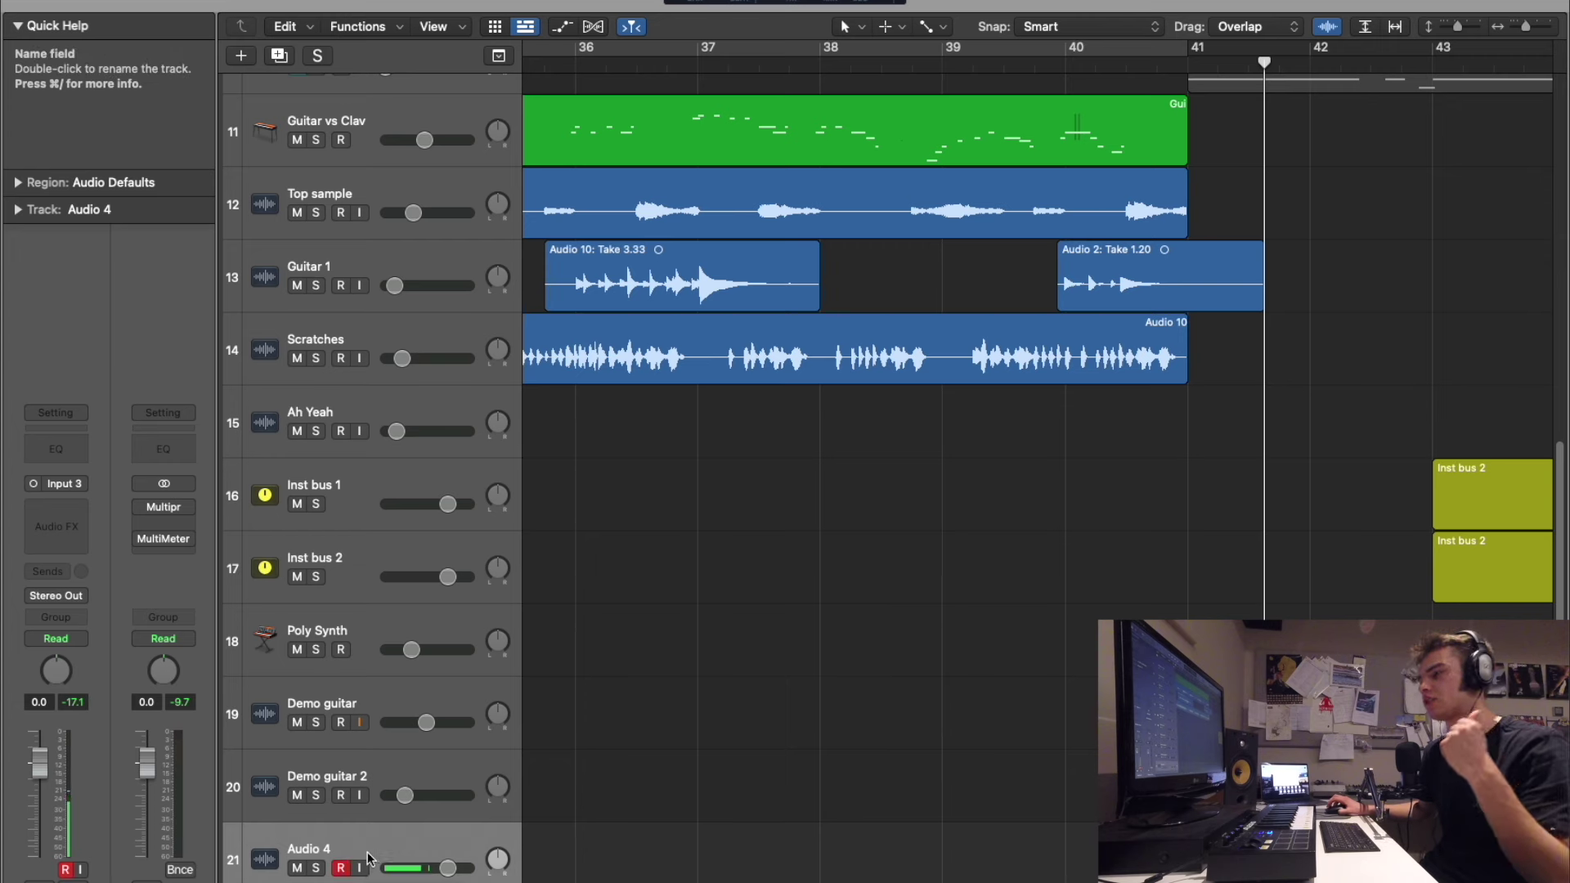
Step: Select Demo guitar 2 and reveal its Bus 3 send's St-Delay aux channel
left_click(375, 782)
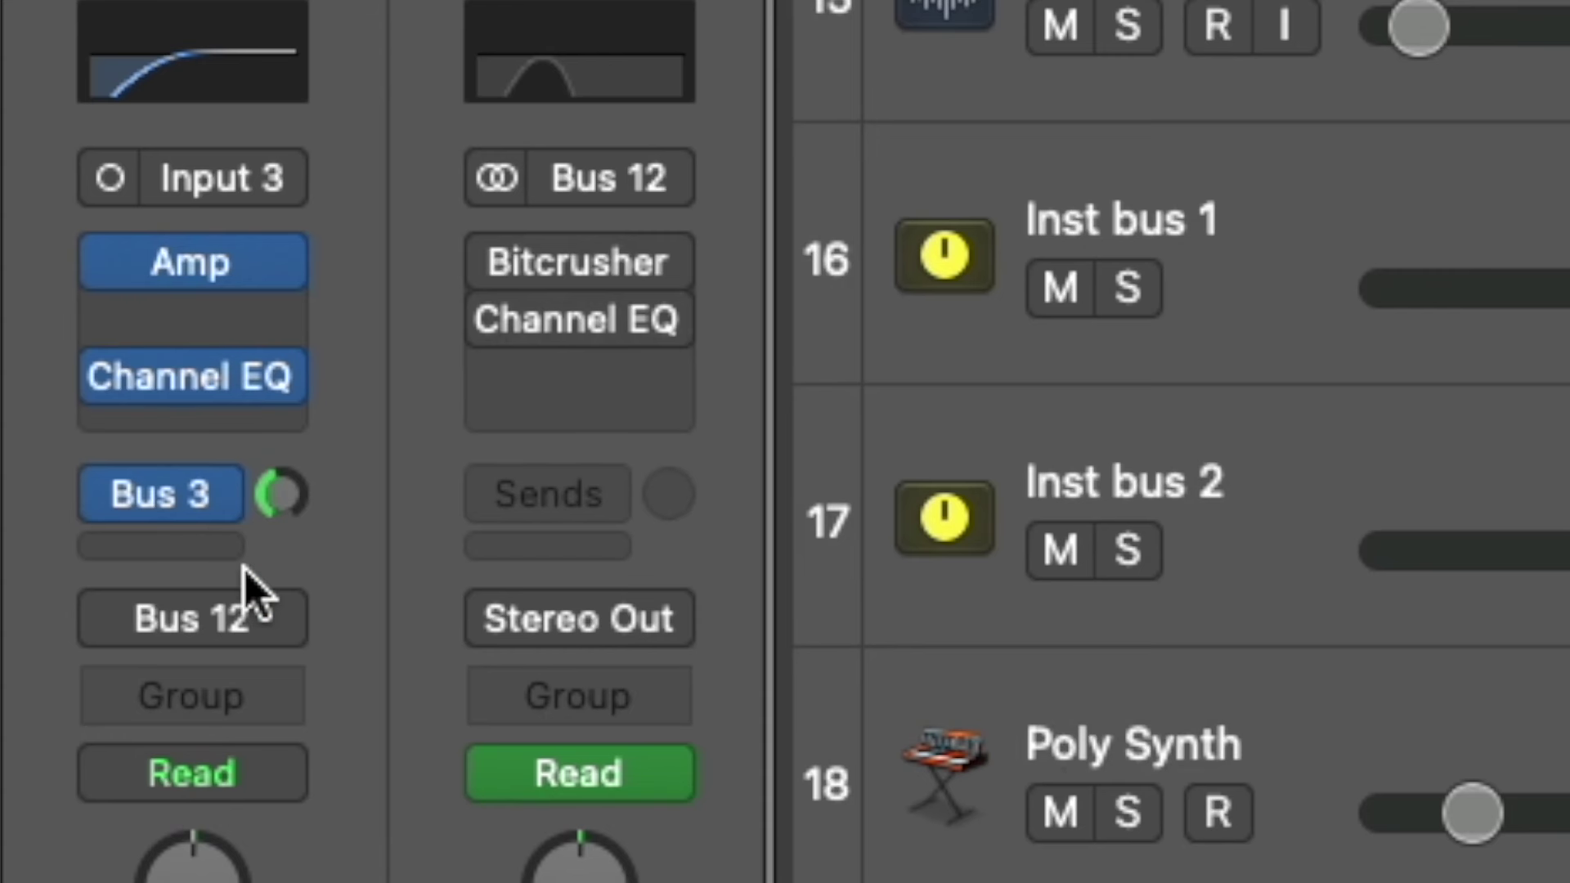
left_click(282, 502)
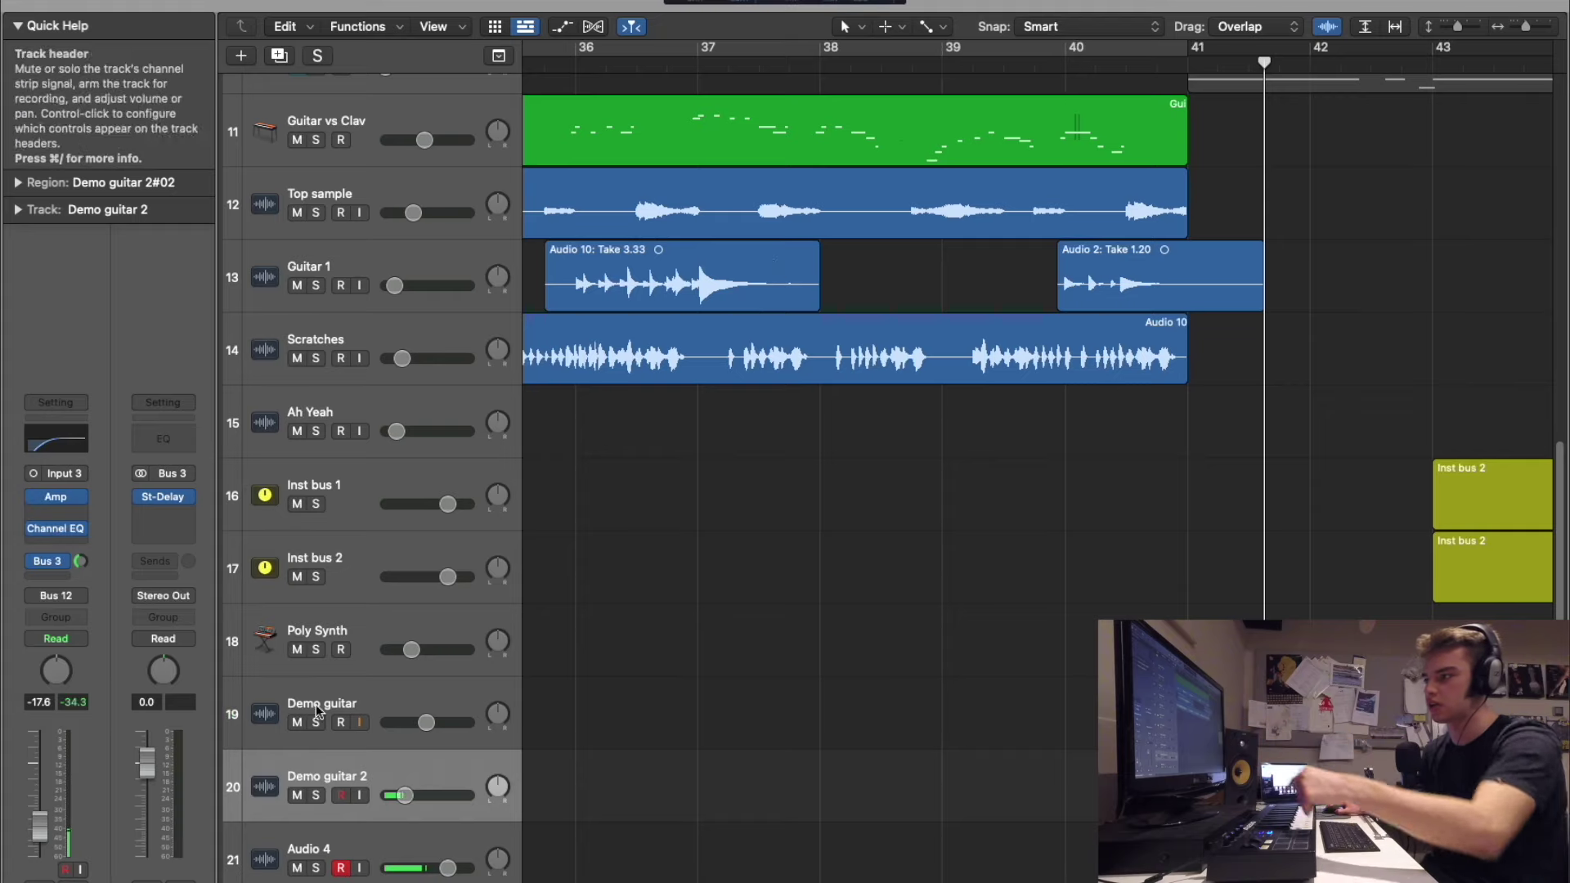